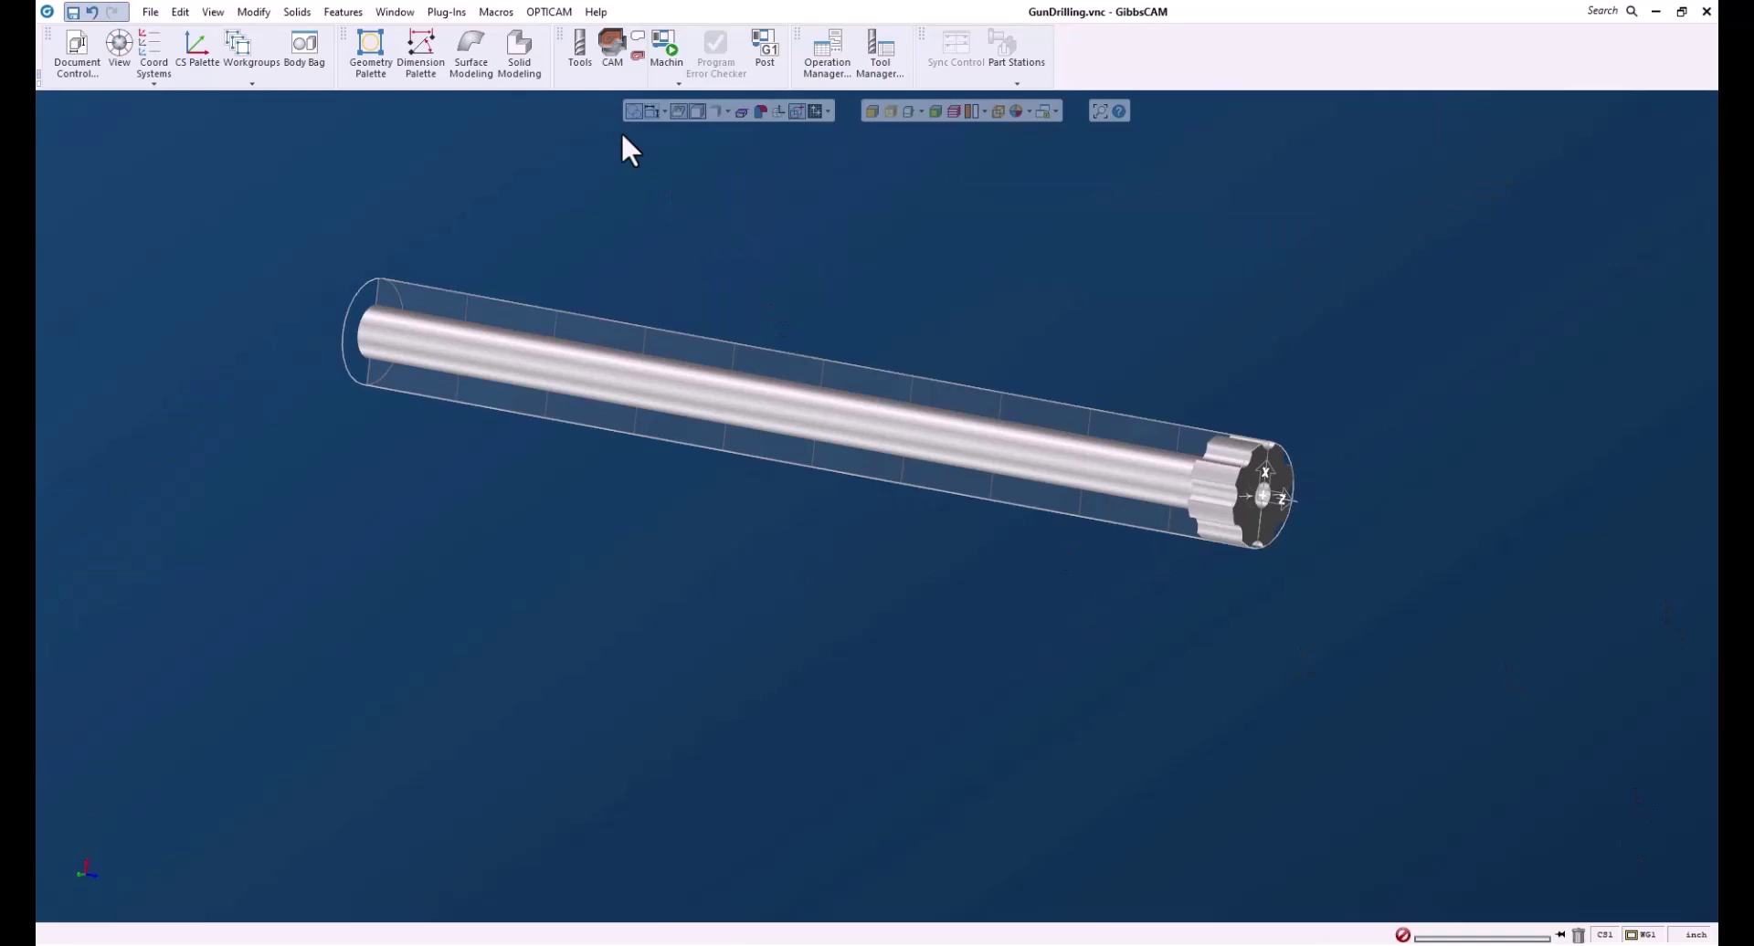
Show the tool and process palettes and place tool 1 (0.234 diameter) in the first process slot
{"action": "left_click", "coordinate": [579, 51]}
{"action": "left_click", "coordinate": [612, 50]}
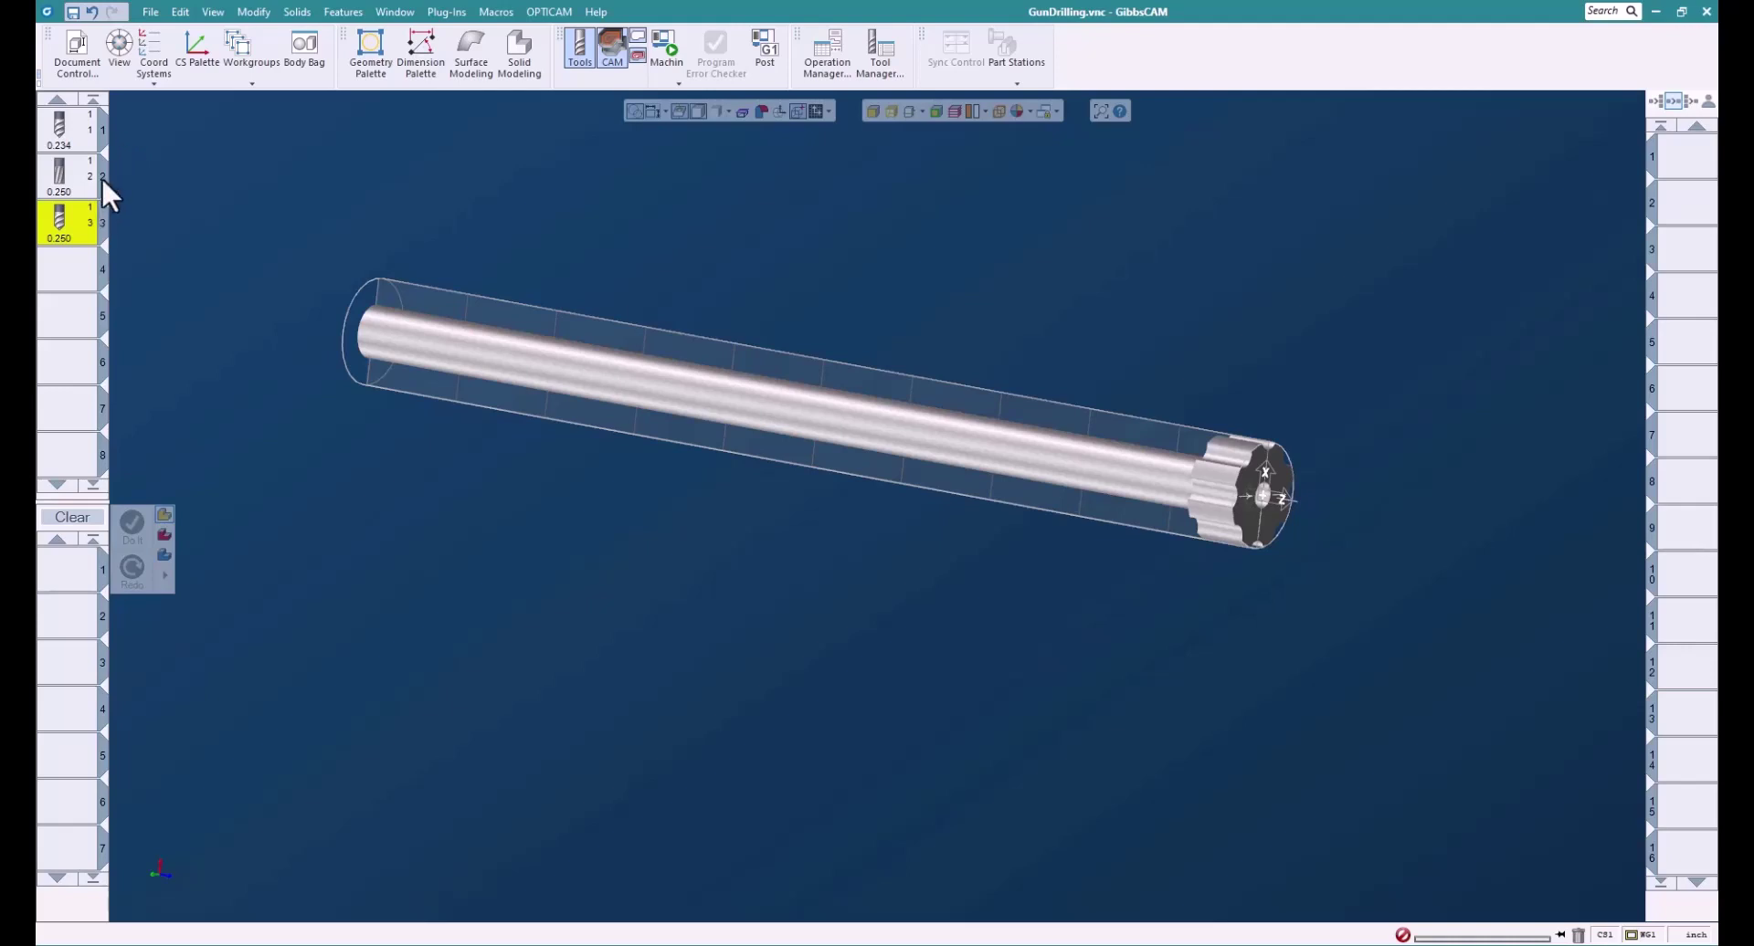
{"action": "left_click_drag", "start_coordinate": [62, 132], "coordinate": [69, 594]}
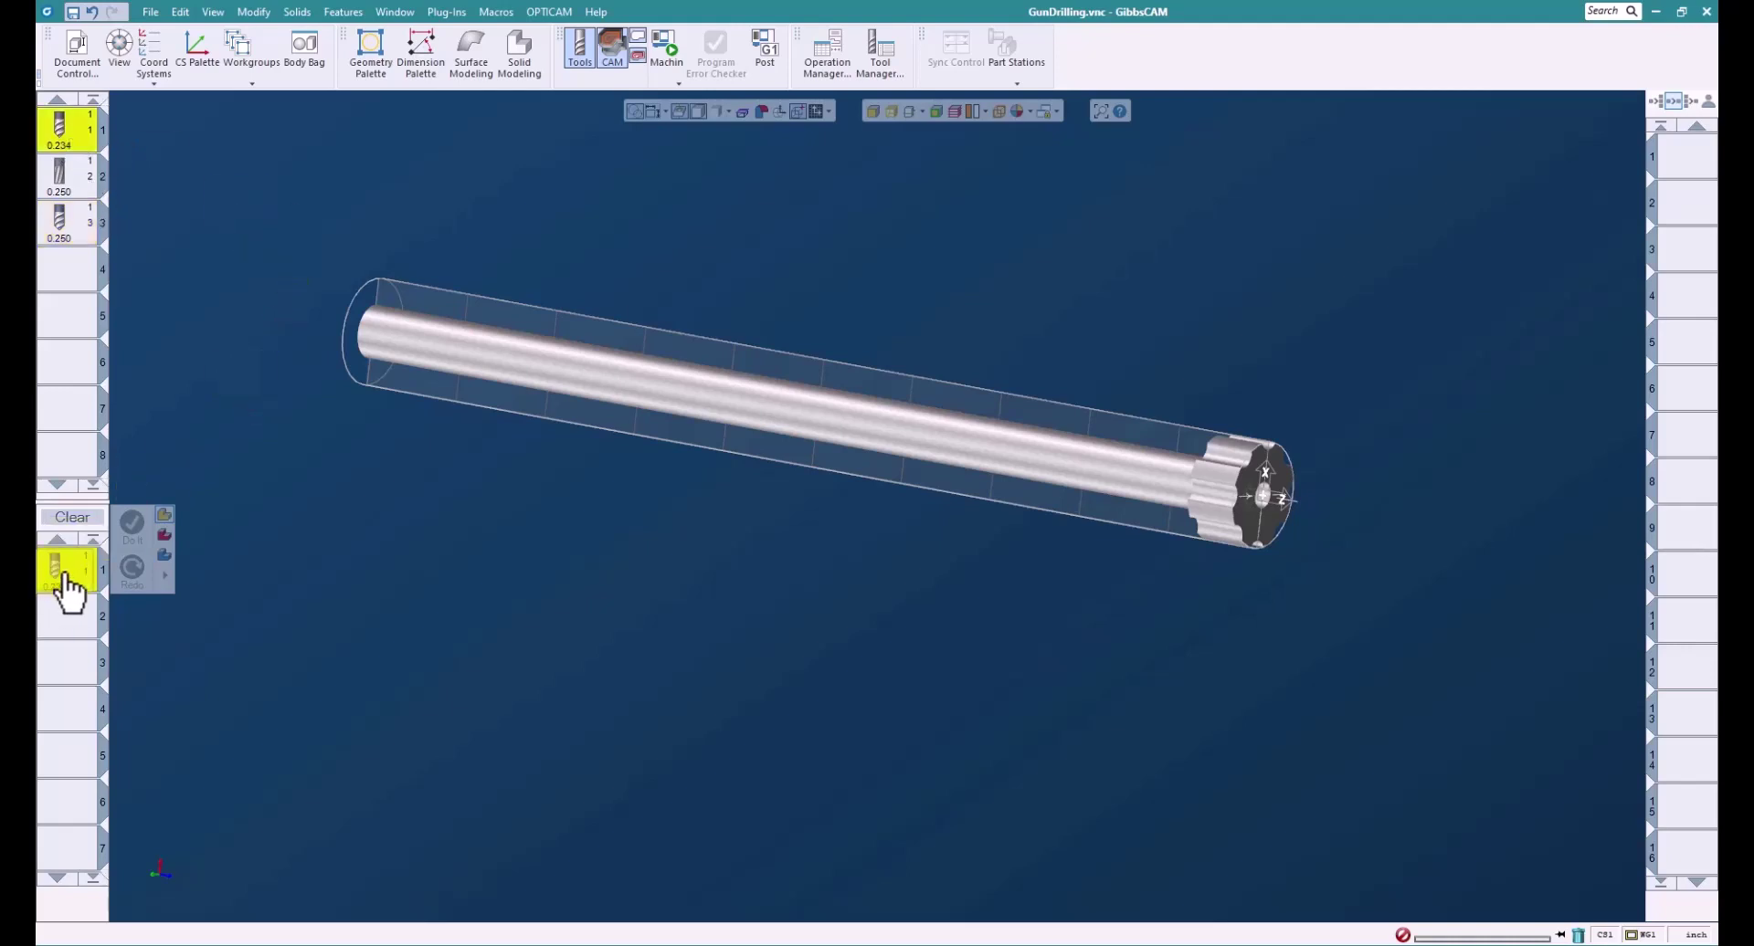
Create a standard drilling operation for tool 1 to Z -1 with the tool spindle off
{"action": "left_click", "coordinate": [156, 658]}
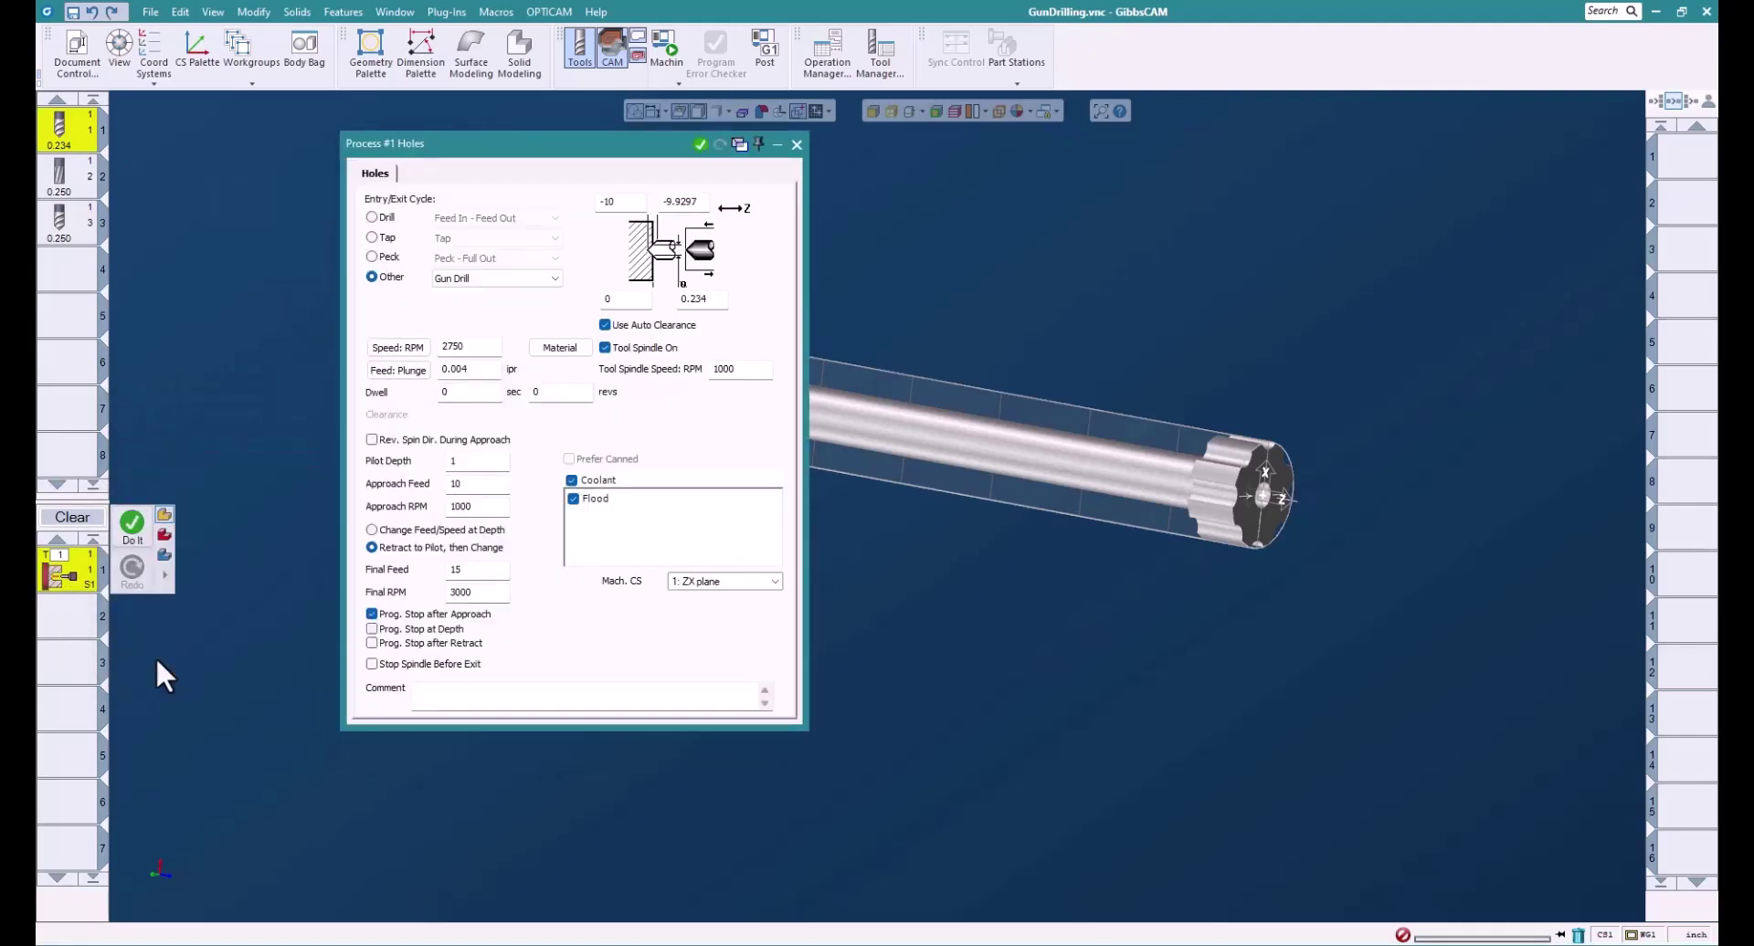
{"action": "double_click", "coordinate": [631, 202]}
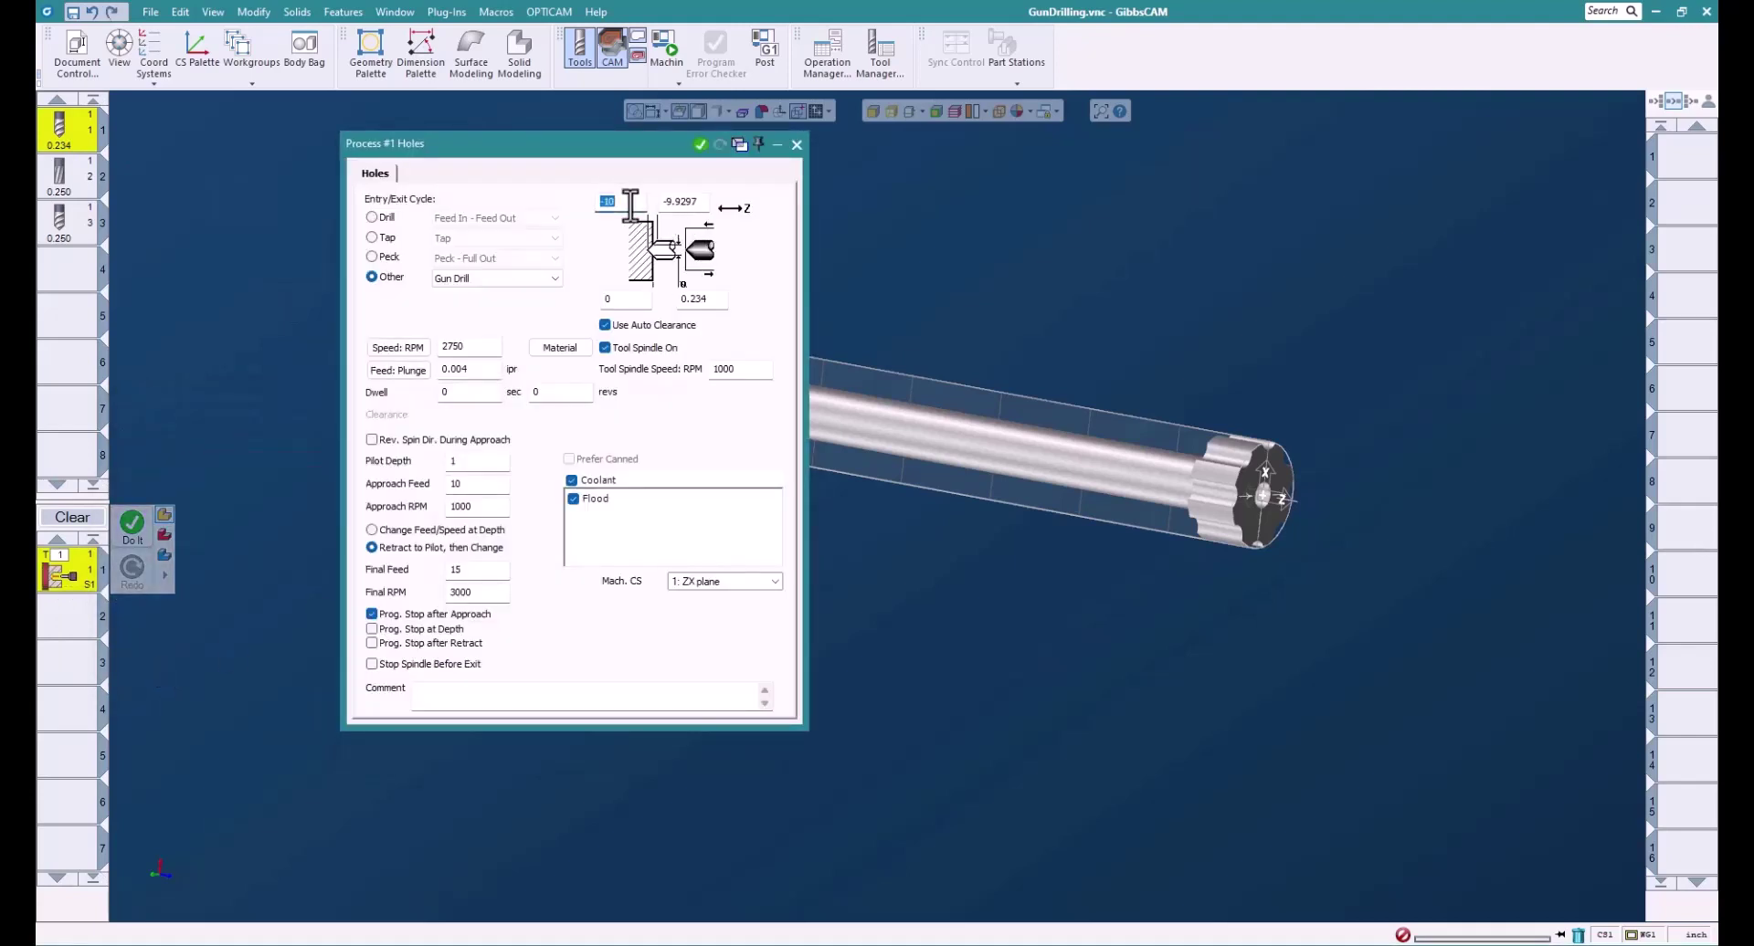
{"action": "left_click", "coordinate": [381, 221]}
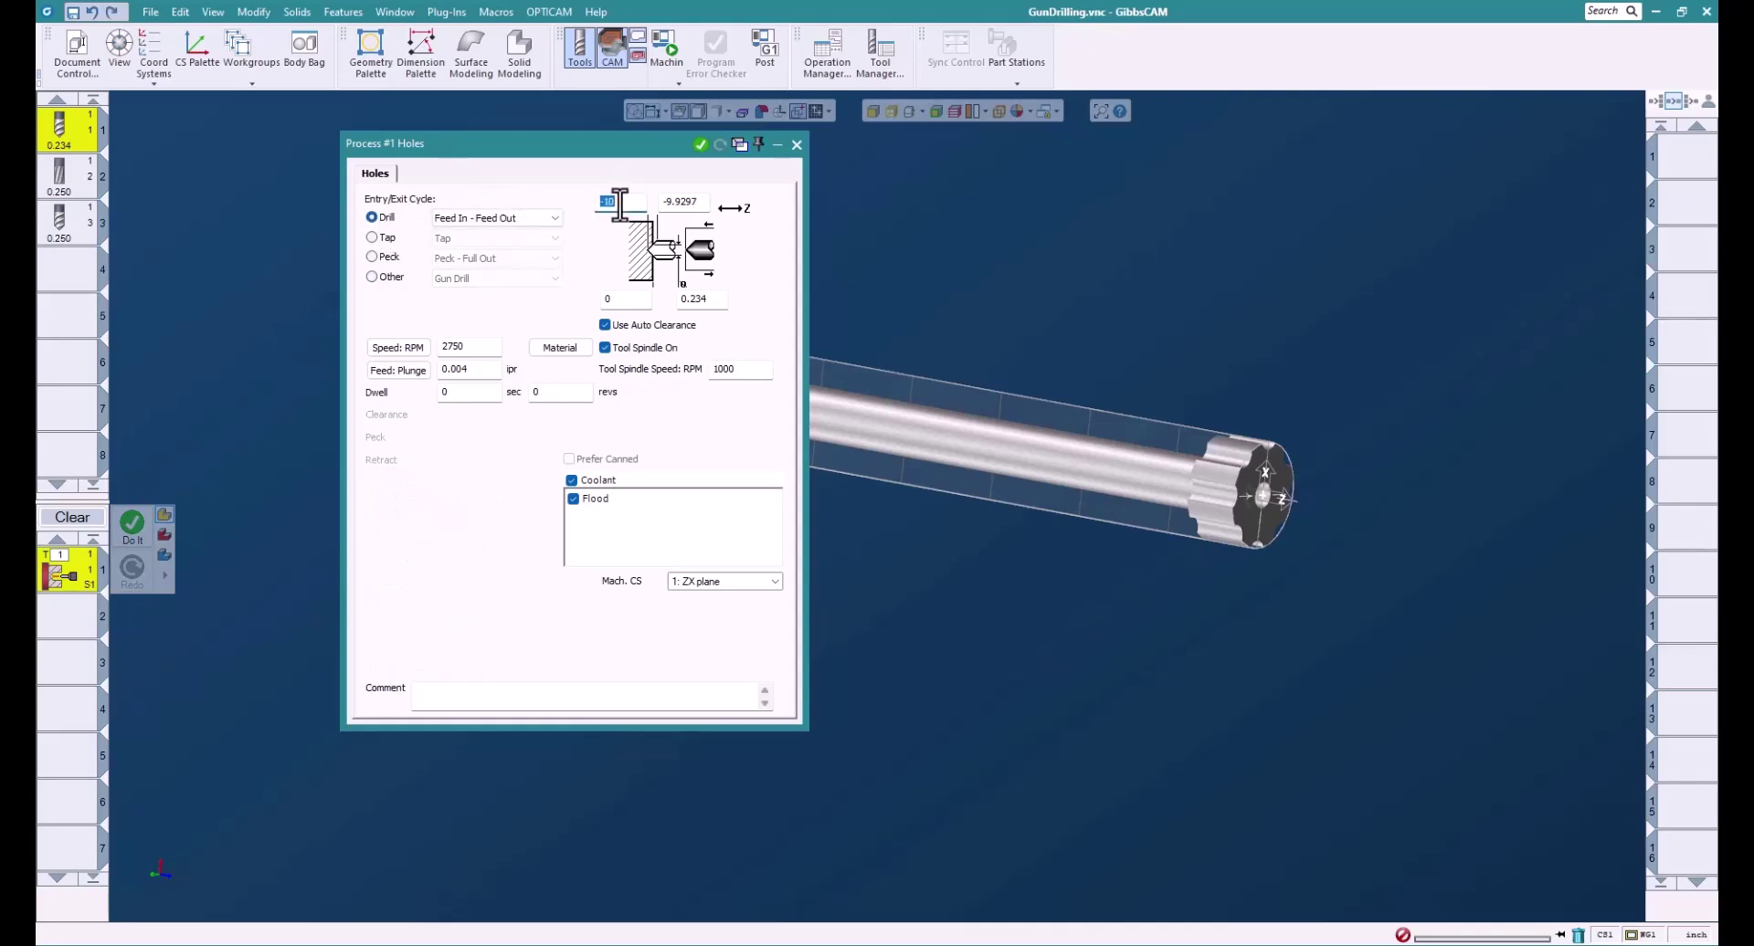
{"action": "type", "text": "-"}
{"action": "left_click", "coordinate": [605, 347]}
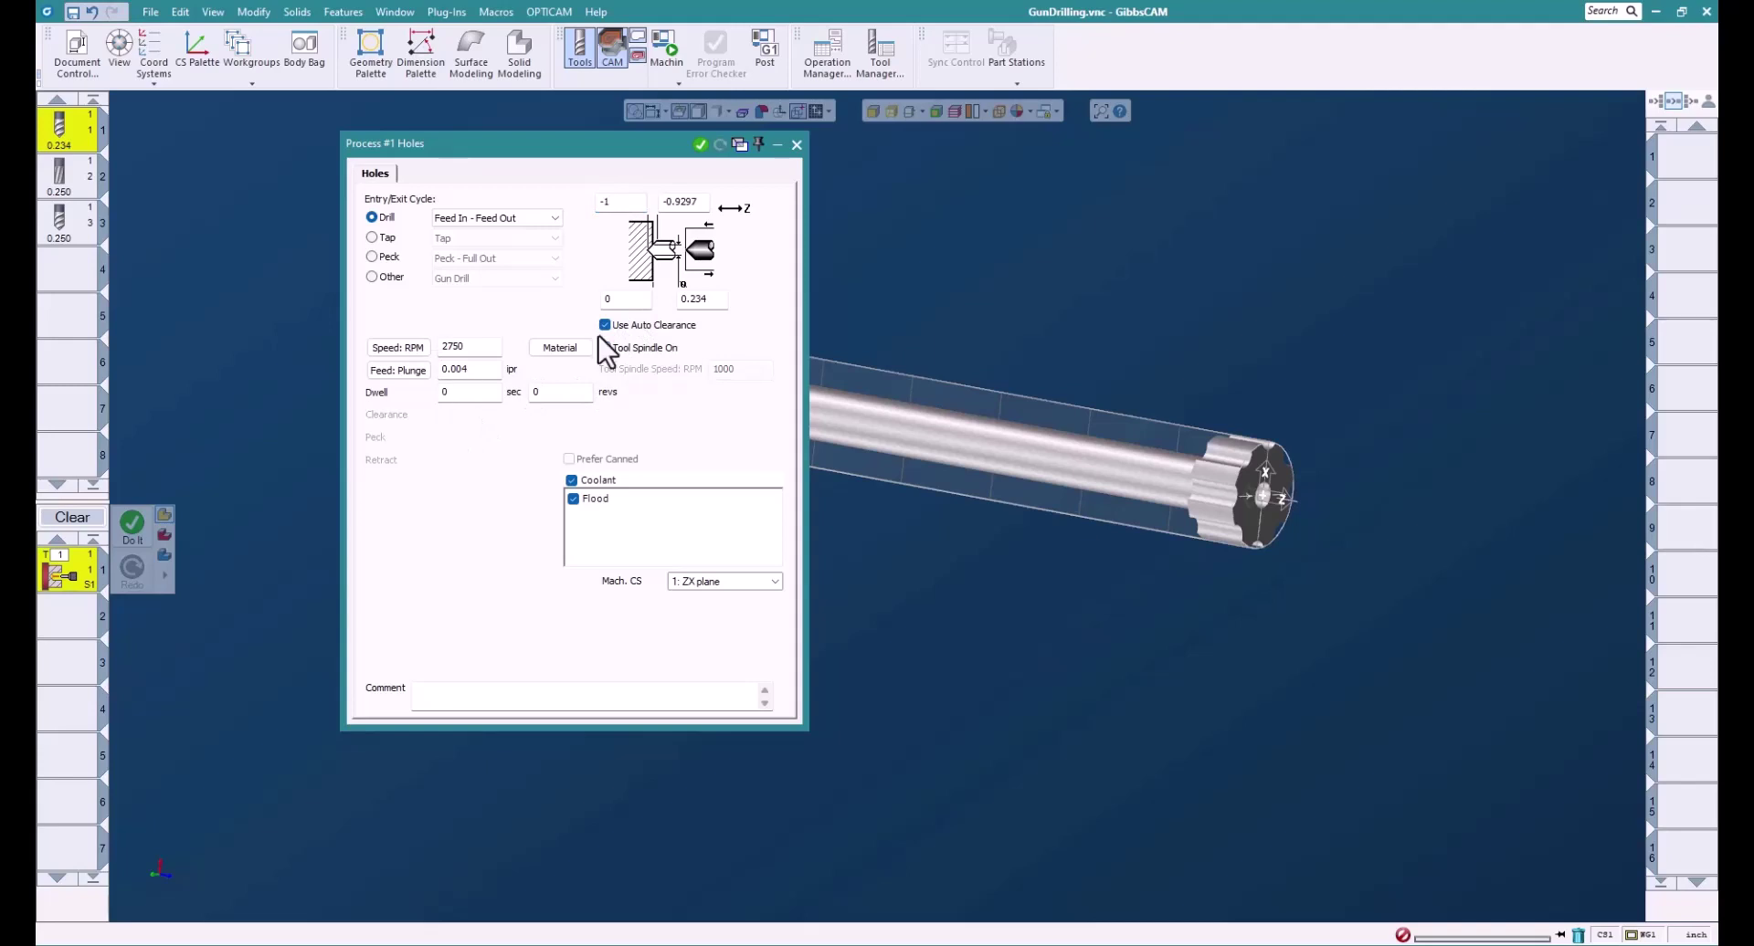
{"action": "left_click", "coordinate": [700, 144]}
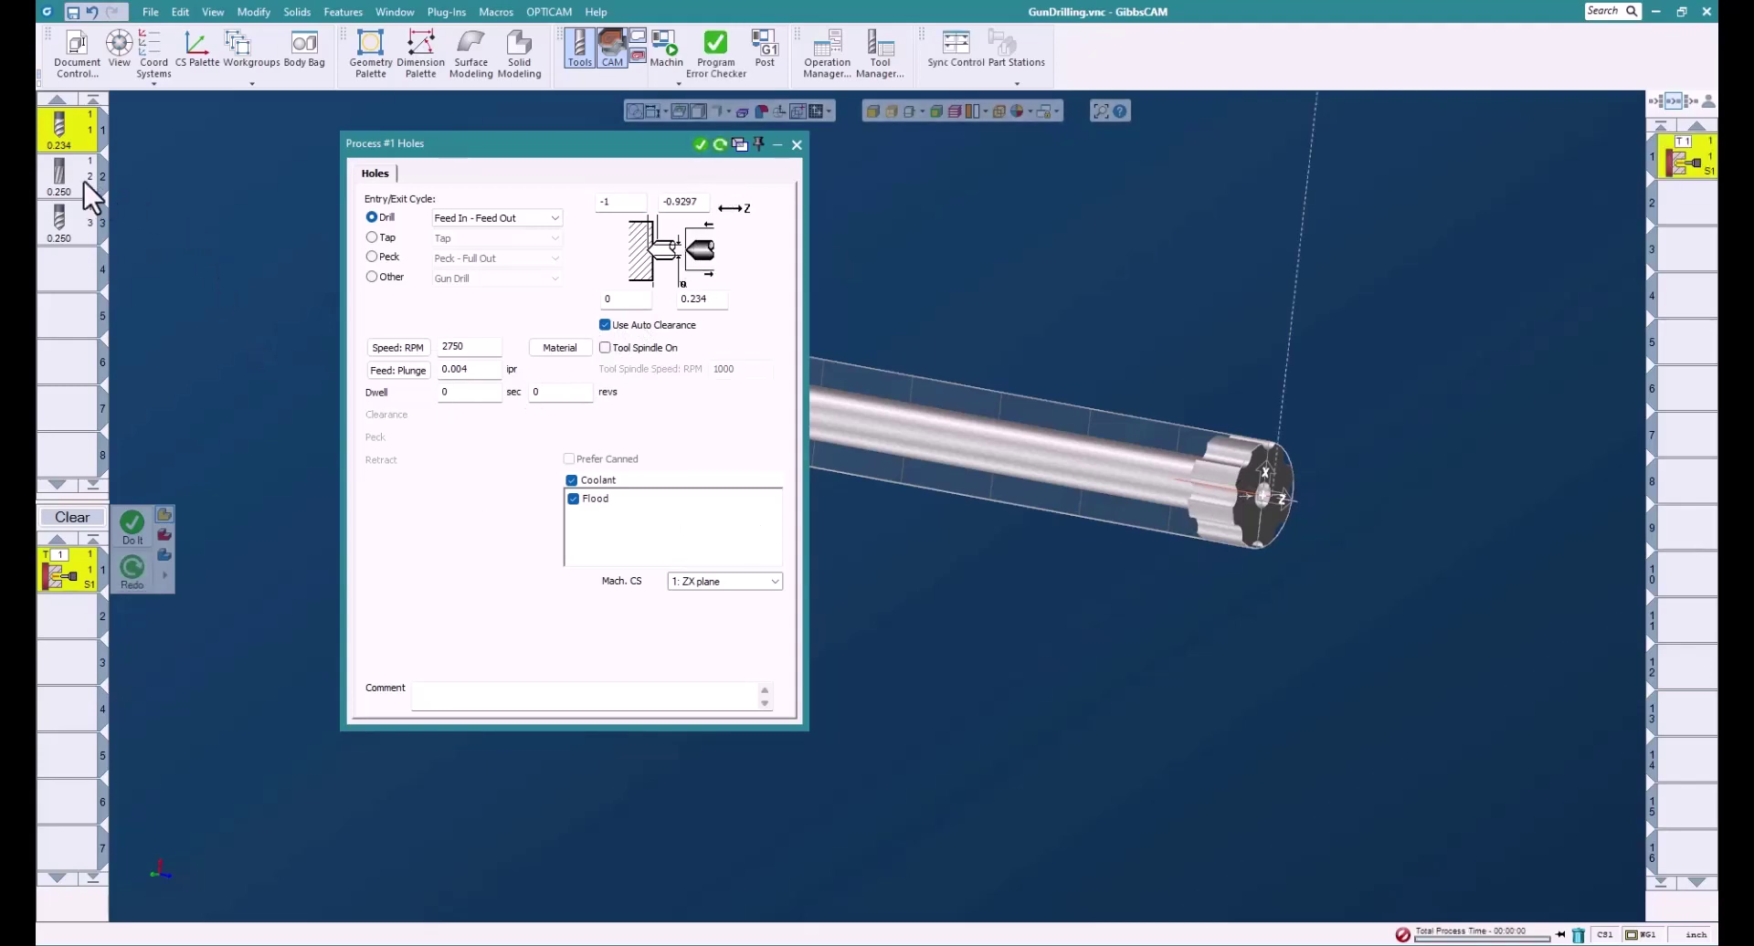
Add a second holes operation with tool 2 drilling to Z -0.9
{"action": "left_click_drag", "start_coordinate": [84, 183], "coordinate": [67, 587]}
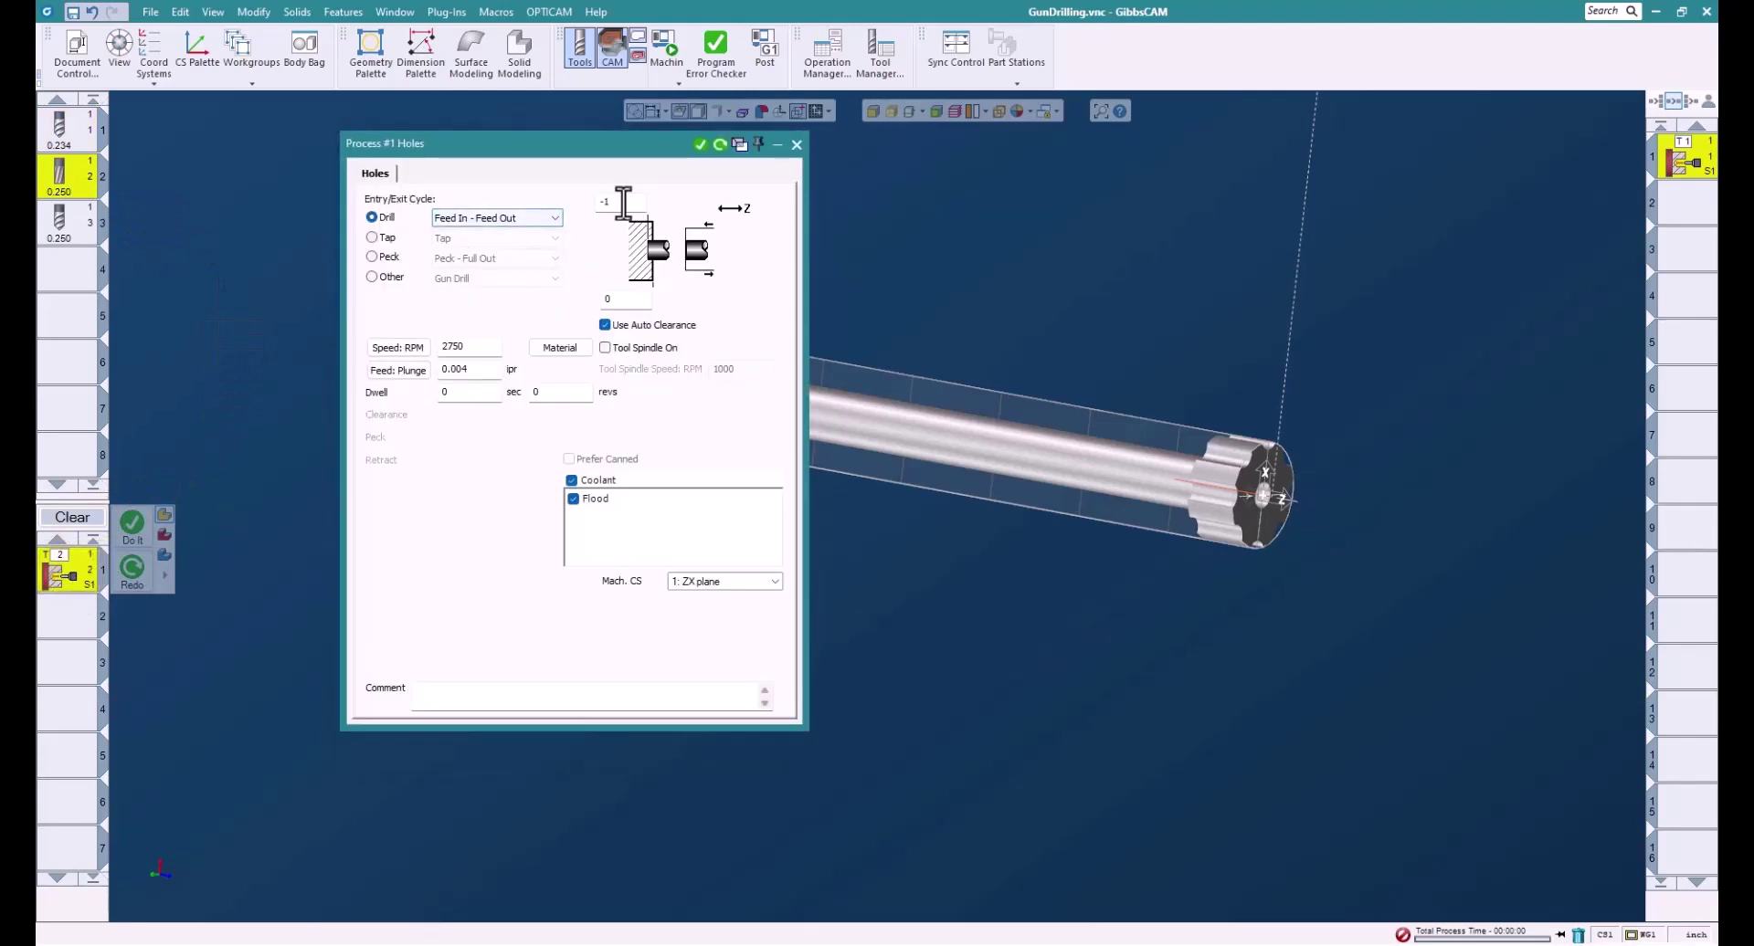
{"action": "left_click", "coordinate": [622, 202]}
{"action": "type", "text": "-.9"}
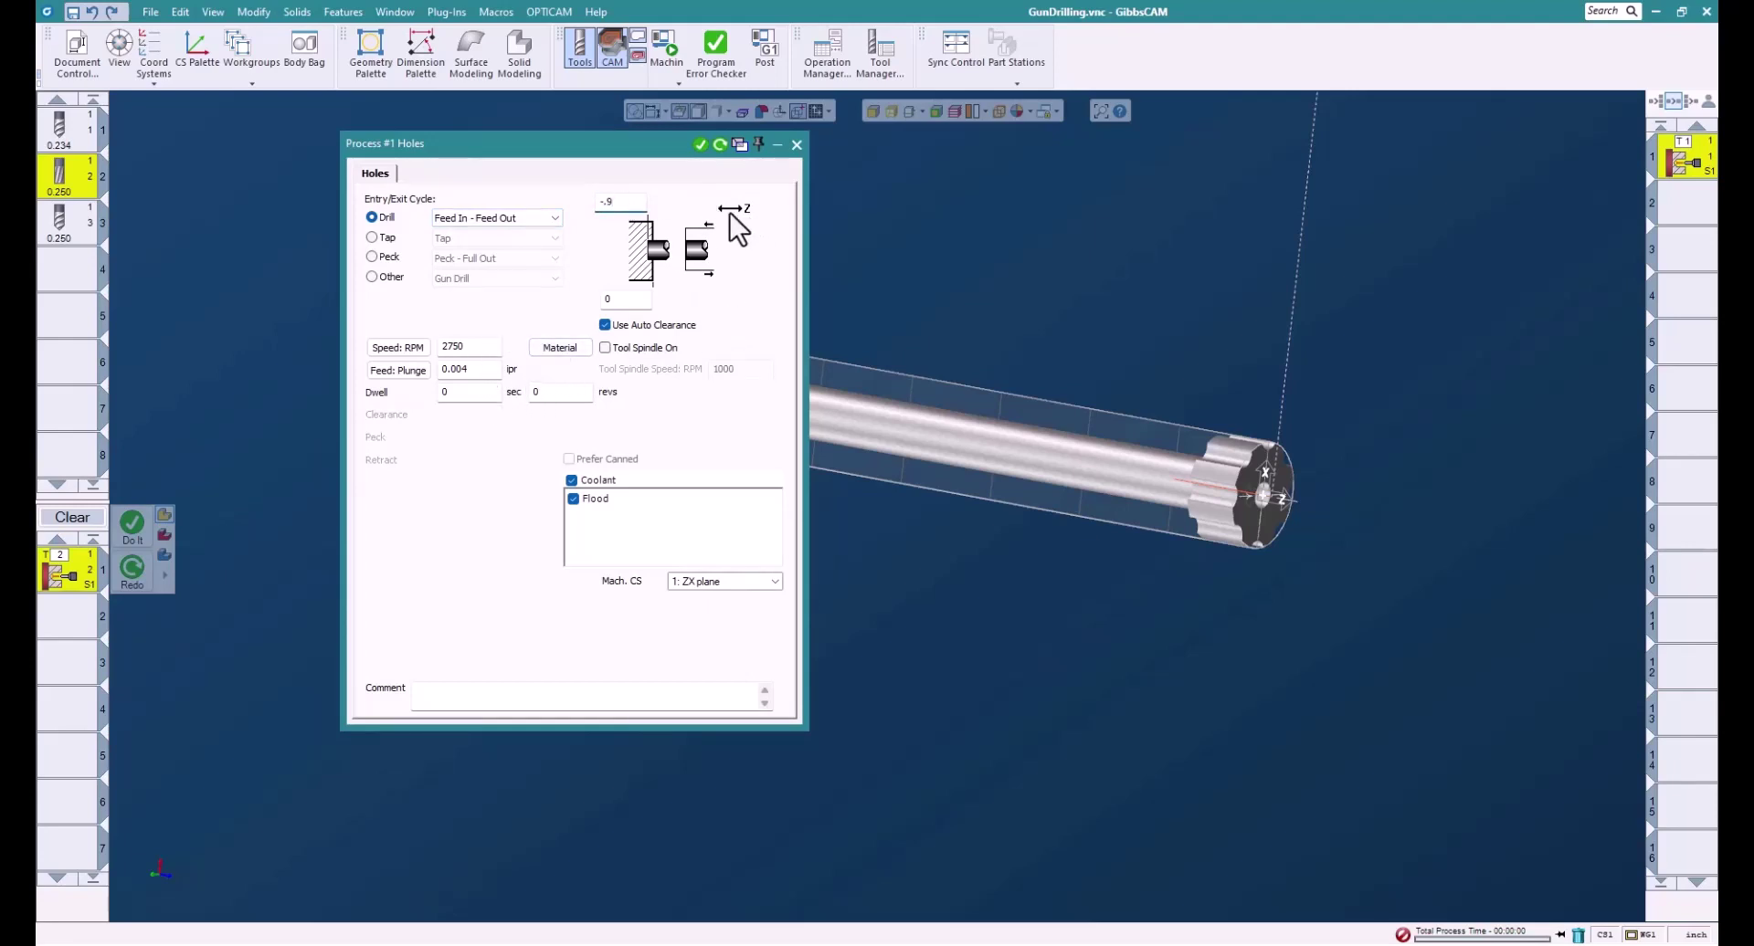
{"action": "left_click", "coordinate": [701, 144]}
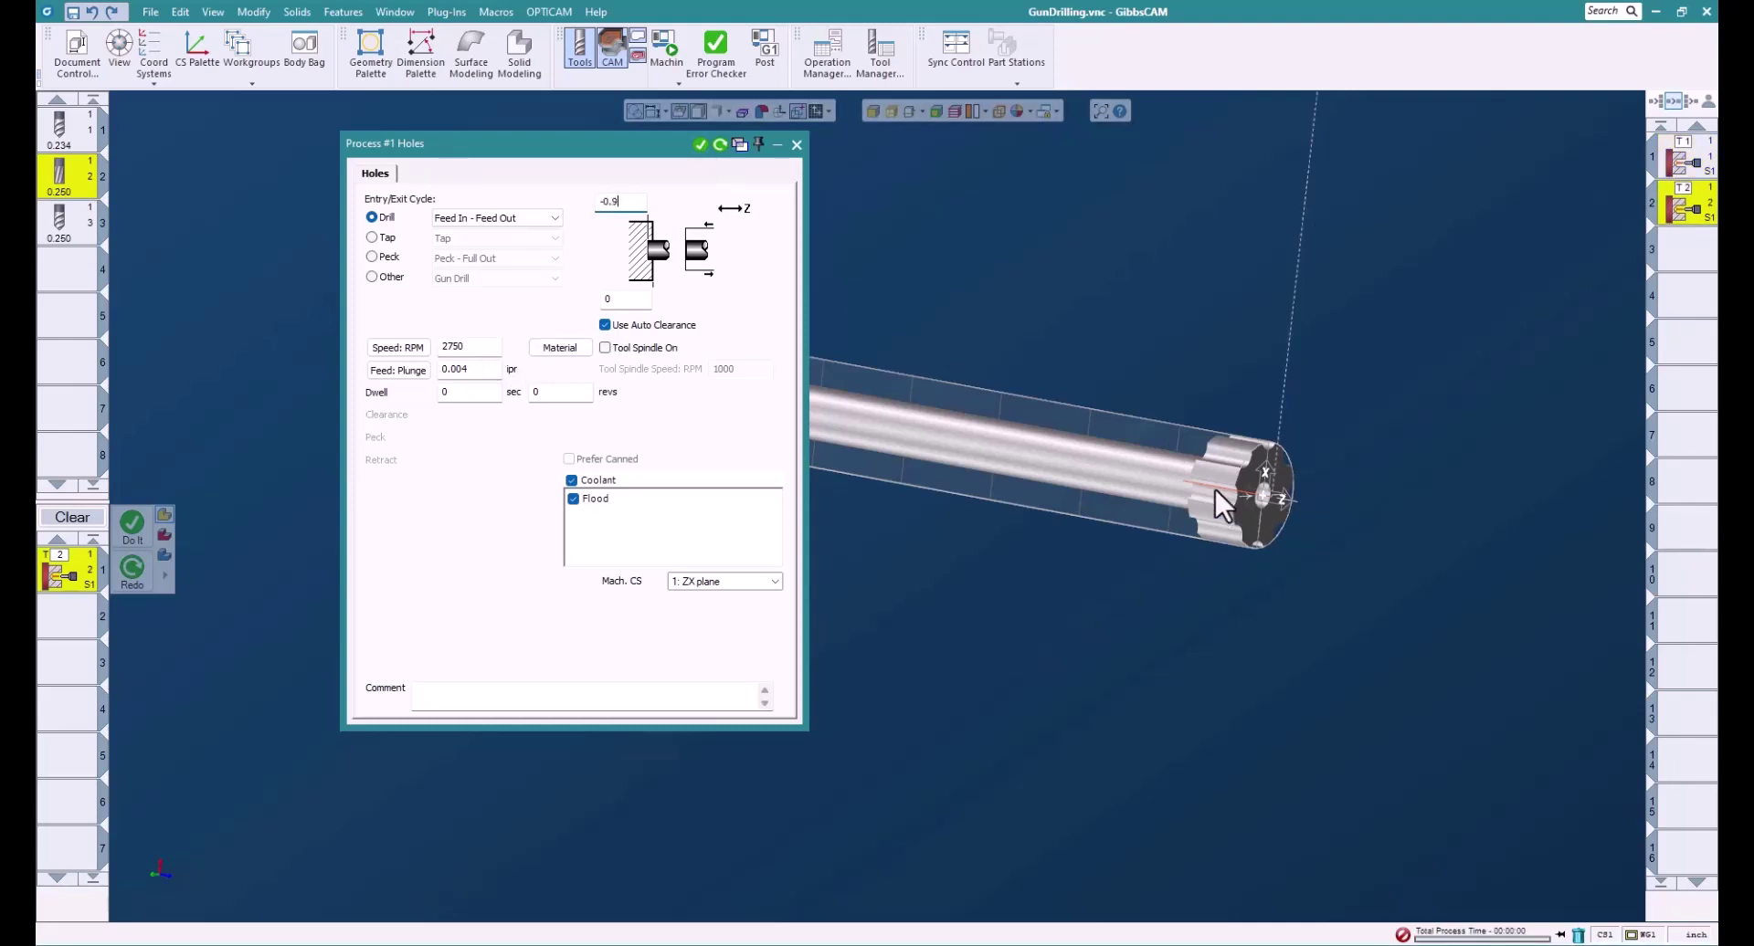
Give tool 3 a new holes process using the Gun Drill cycle with tool spindle on at 1000 RPM
{"action": "left_click", "coordinate": [795, 146]}
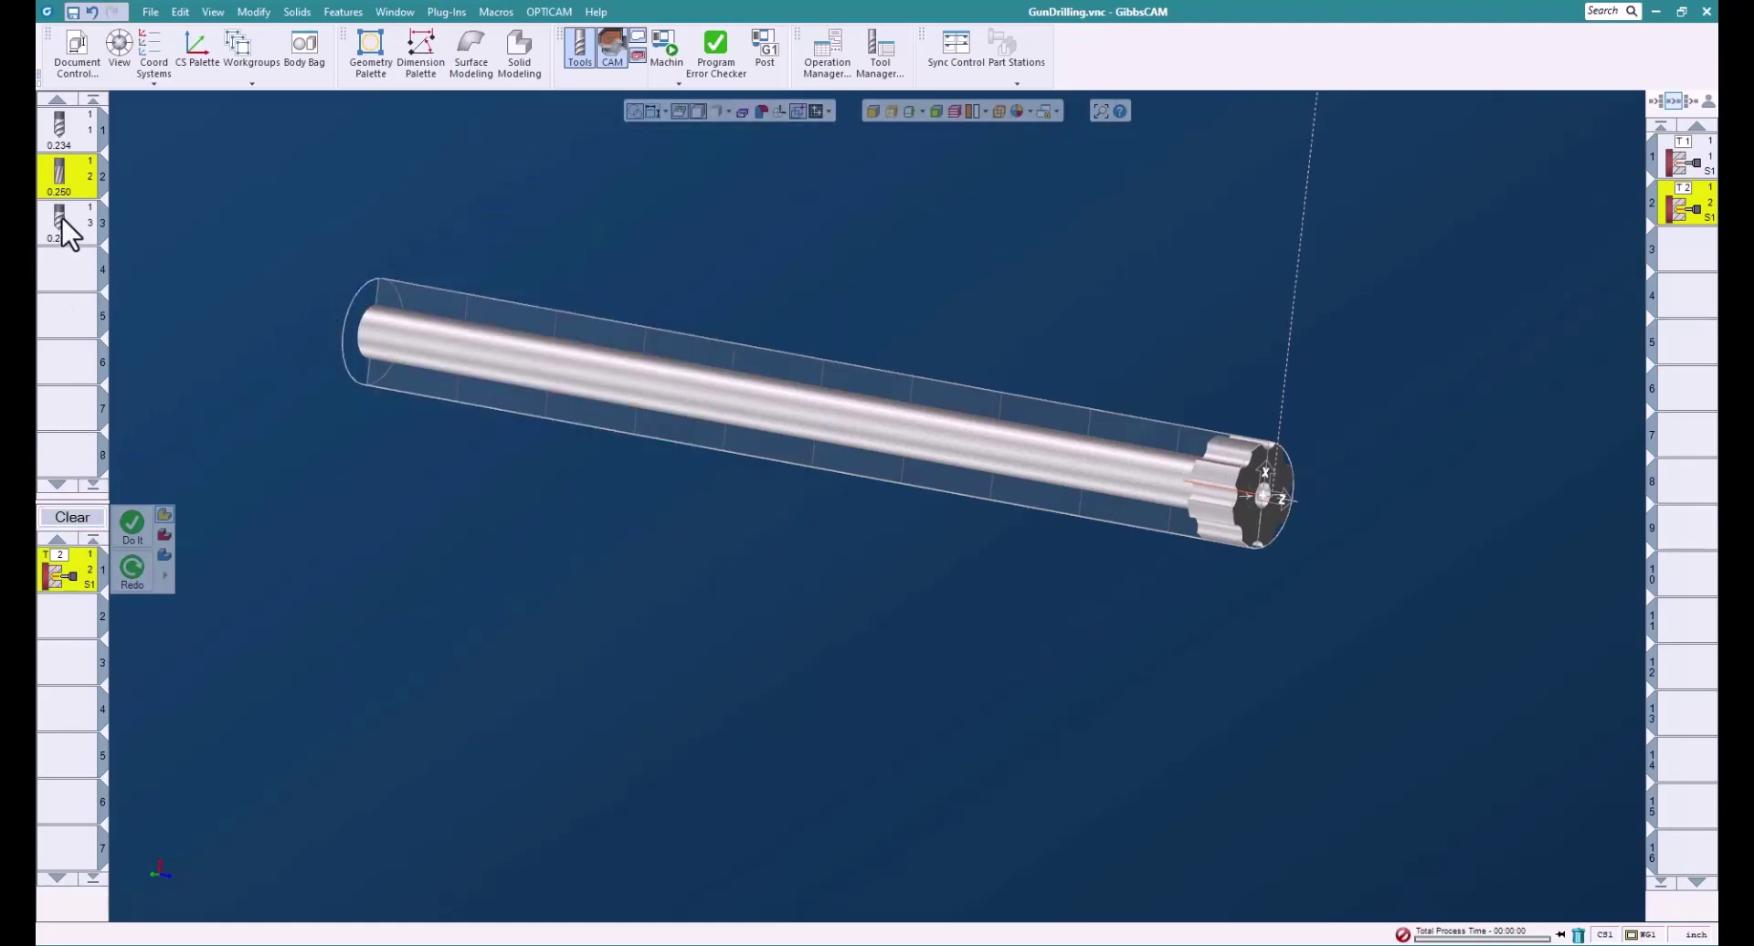
{"action": "left_click_drag", "start_coordinate": [63, 217], "coordinate": [63, 589]}
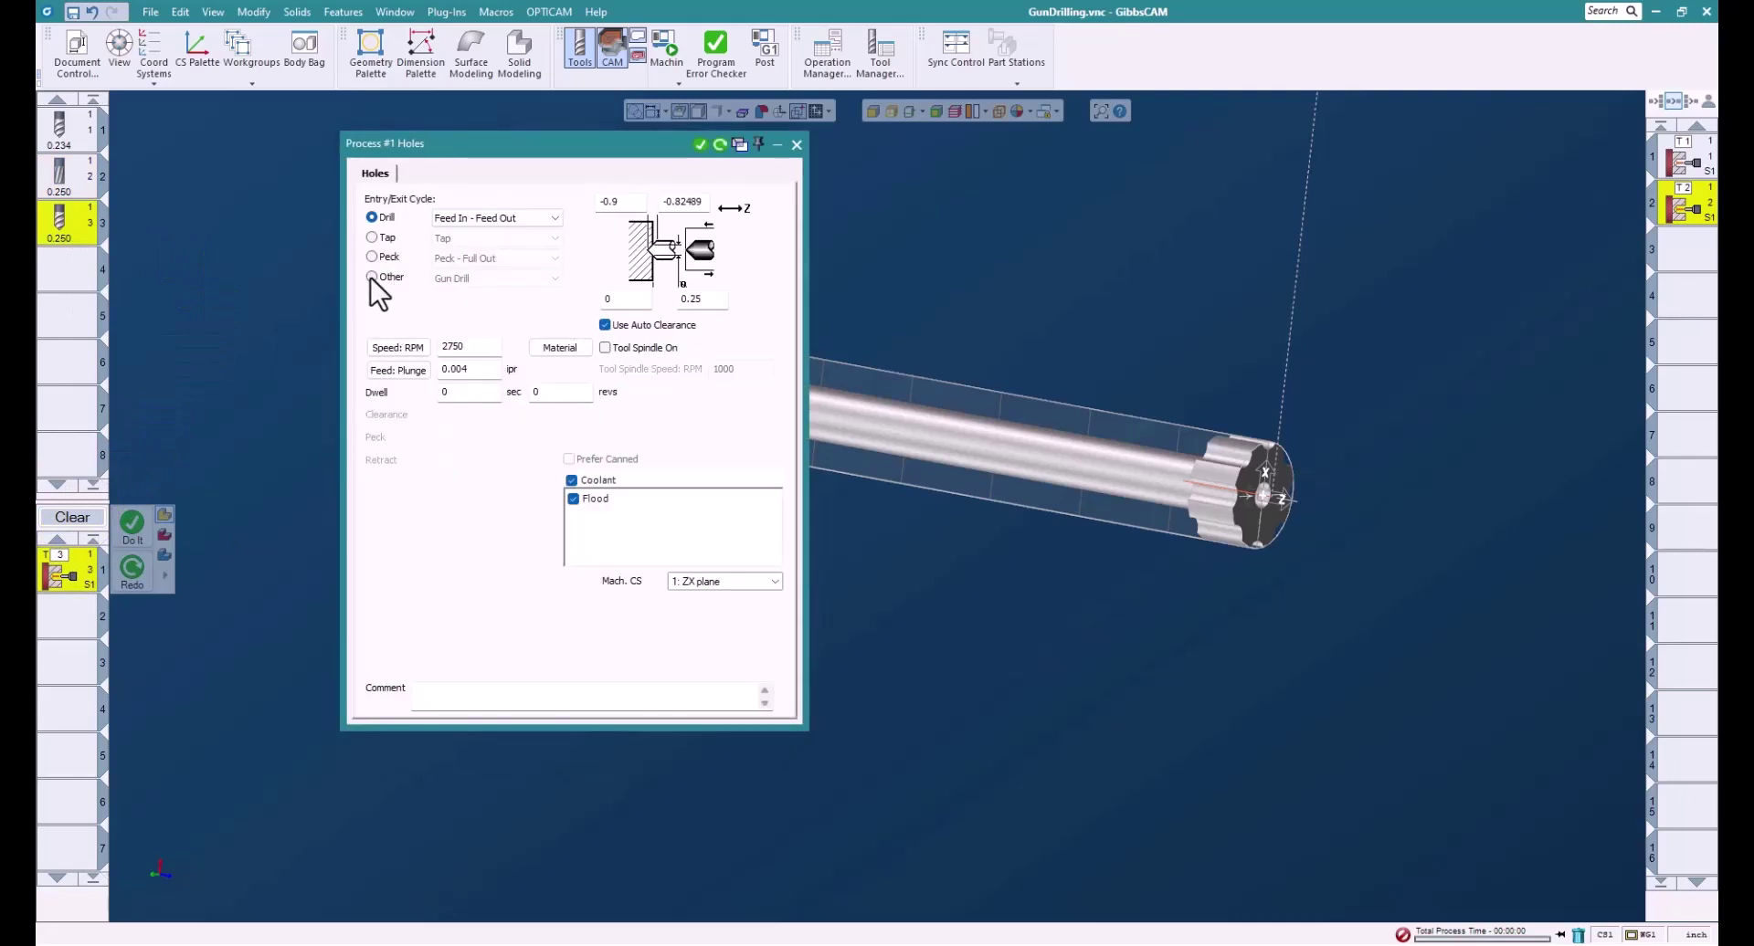
{"action": "left_click", "coordinate": [371, 277]}
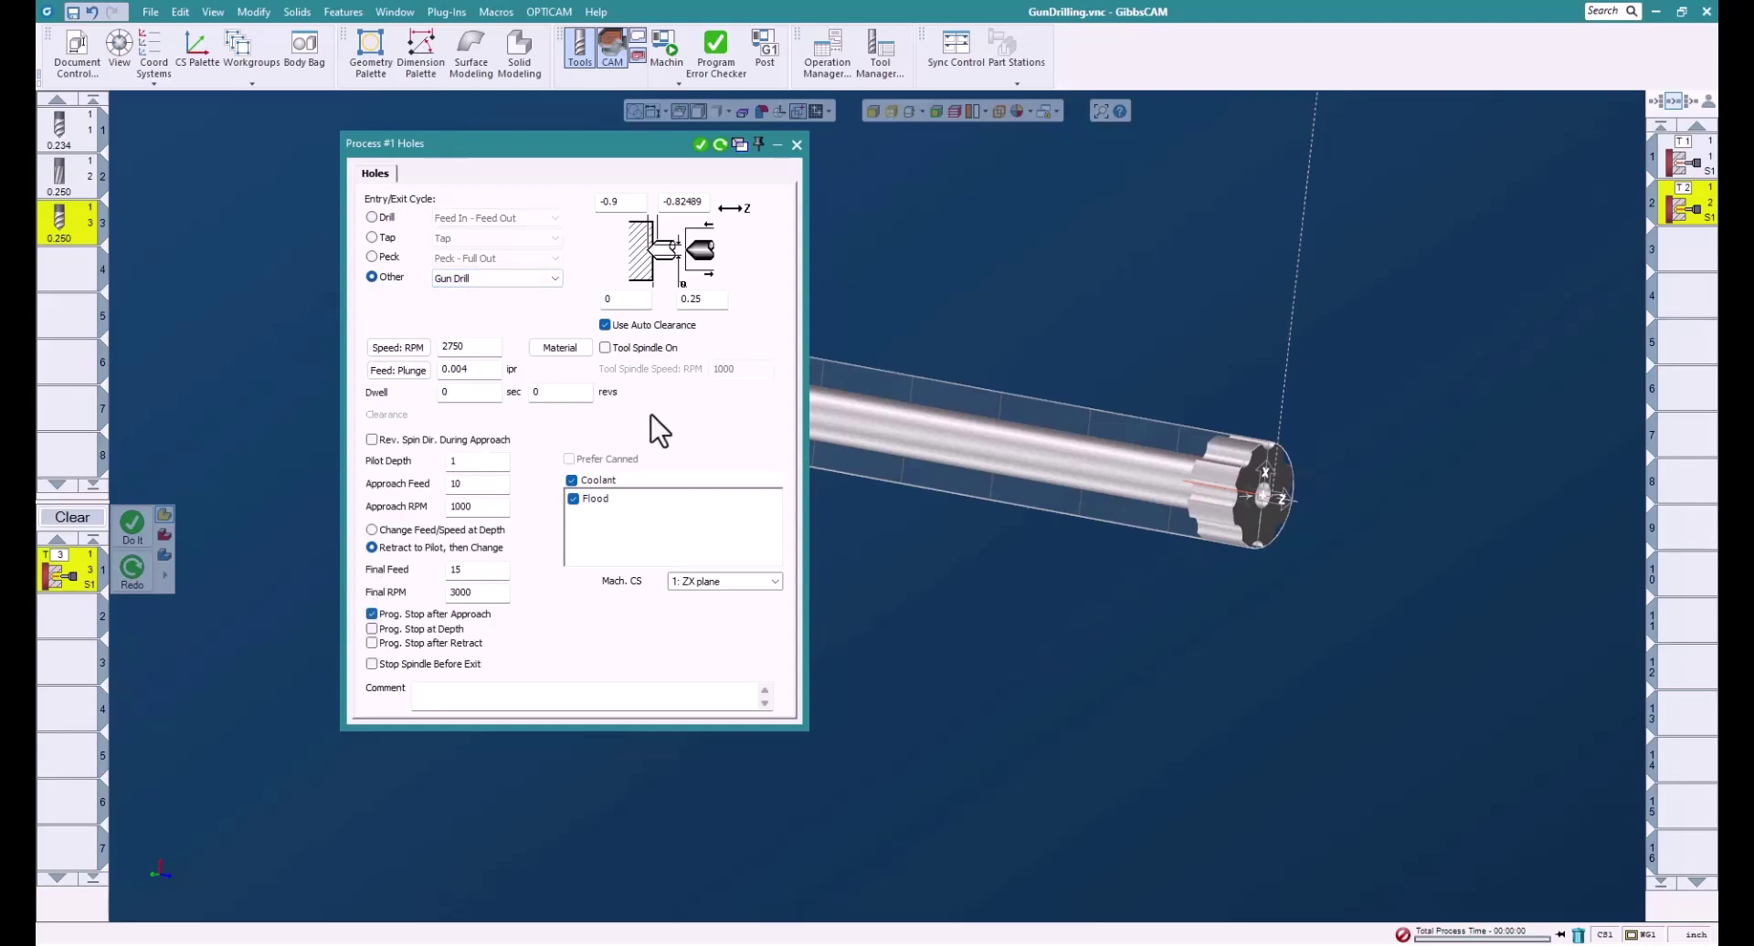
{"action": "left_click", "coordinate": [611, 351]}
Generate tool 3's gun drill operation with pilot depth 1, drilling to Z -10
{"action": "left_click", "coordinate": [473, 461]}
{"action": "type", "text": "1"}
{"action": "double_click", "coordinate": [476, 468]}
{"action": "double_click", "coordinate": [475, 484]}
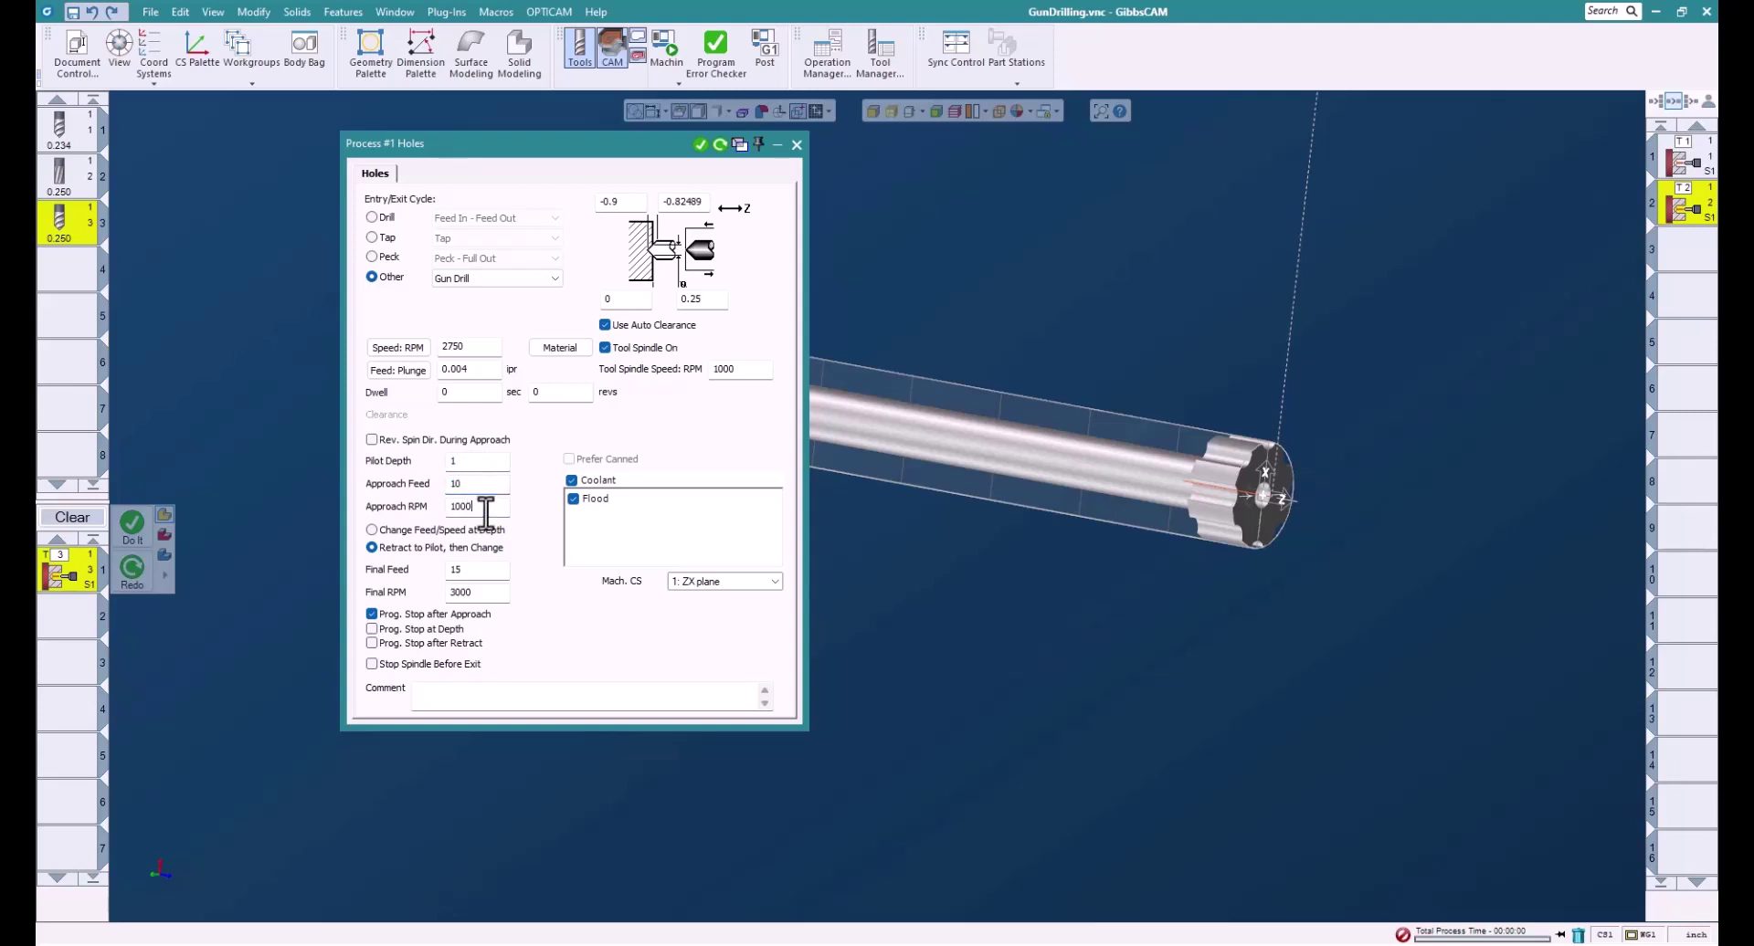
{"action": "double_click", "coordinate": [485, 510]}
{"action": "left_click", "coordinate": [623, 202]}
{"action": "type", "text": "-1"}
{"action": "left_click", "coordinate": [701, 145]}
Close the Holes dialog to view the gun drill toolpath along the full bar
{"action": "left_click", "coordinate": [797, 144]}
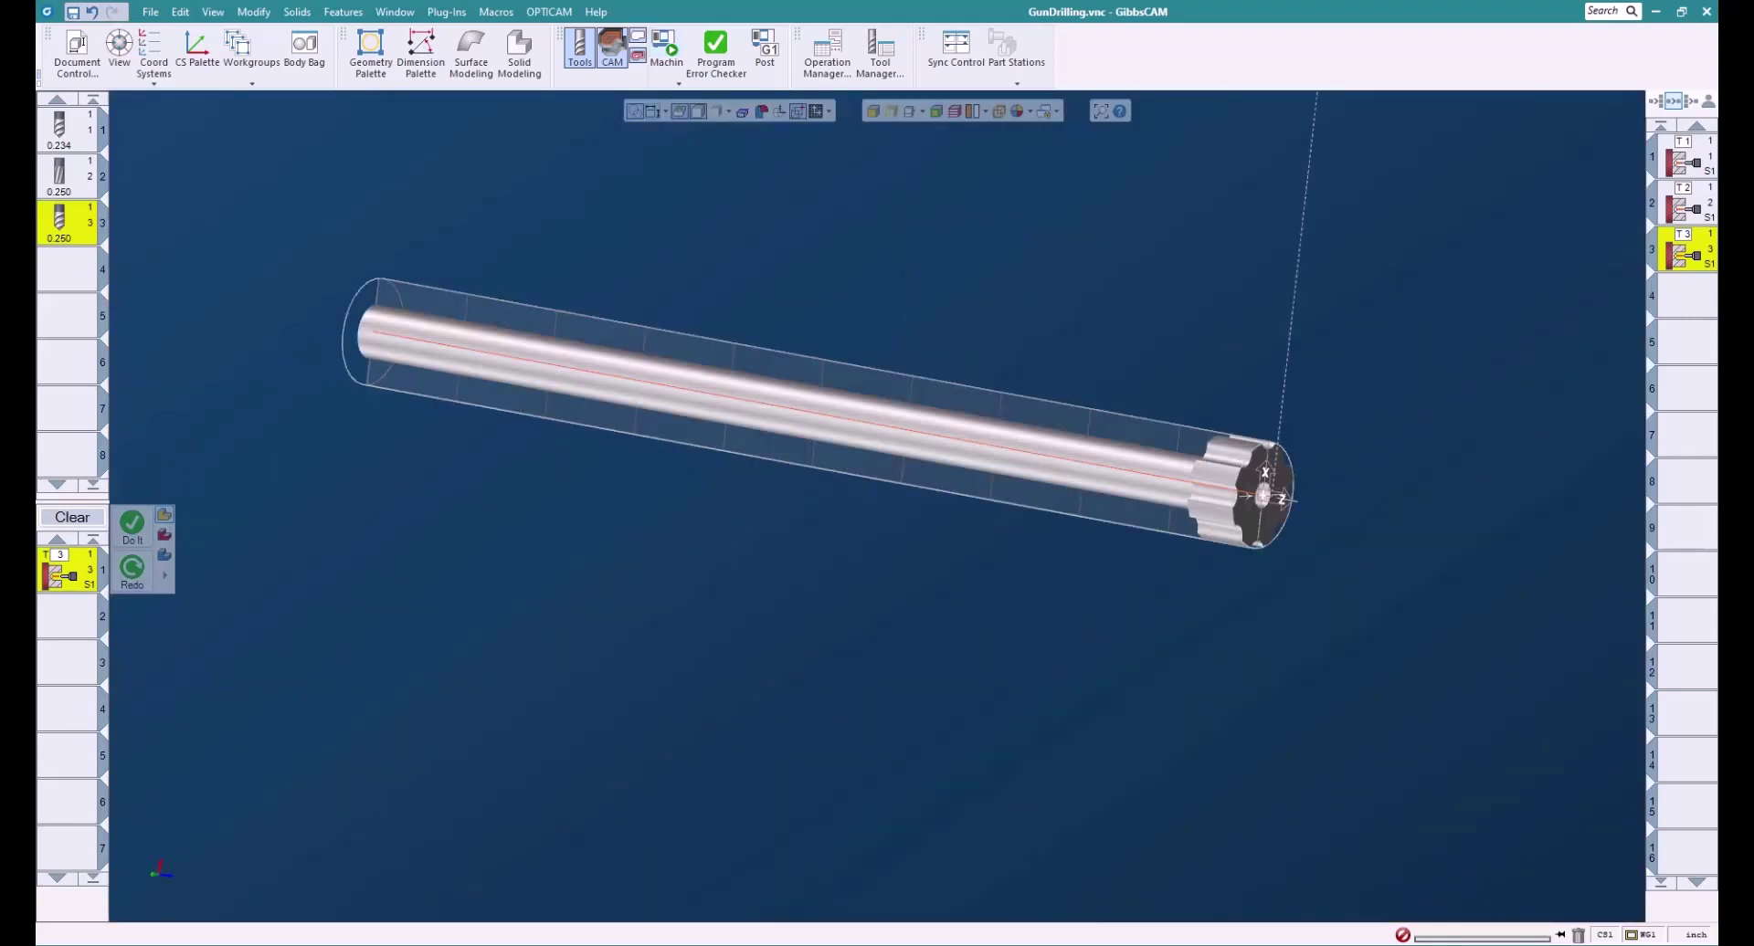
Post the three hole operations to GunDrilling.NCF, review the G-code, then close both windows
{"action": "left_click", "coordinate": [765, 50]}
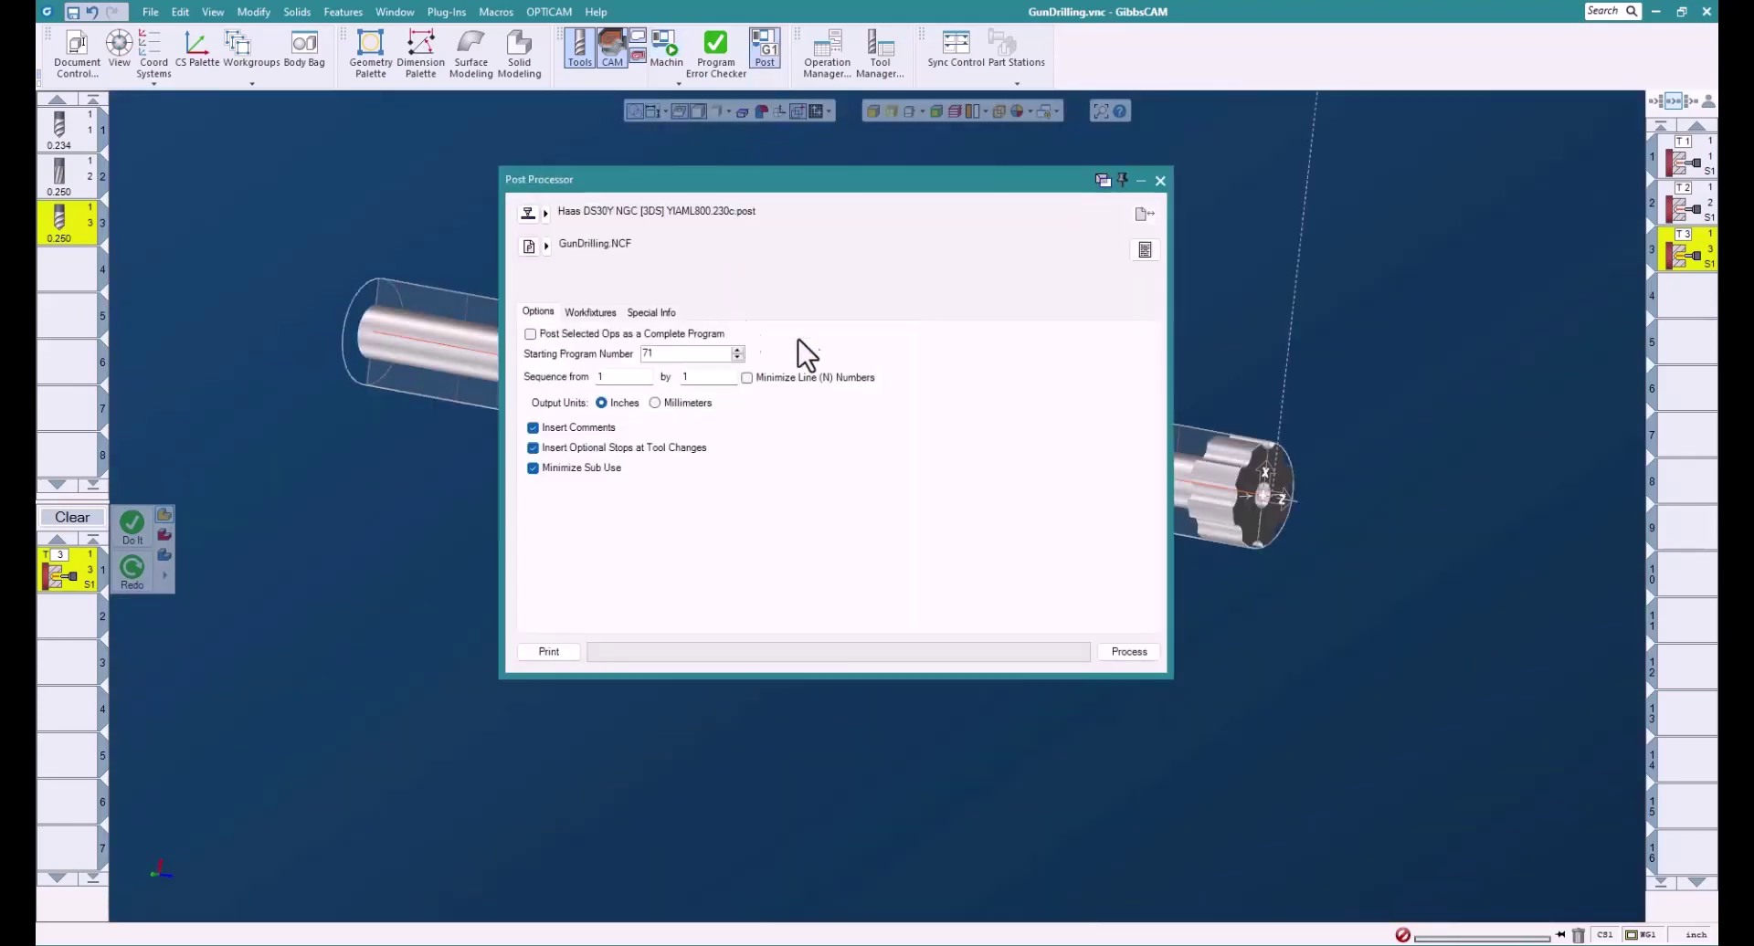
{"action": "left_click", "coordinate": [1112, 653]}
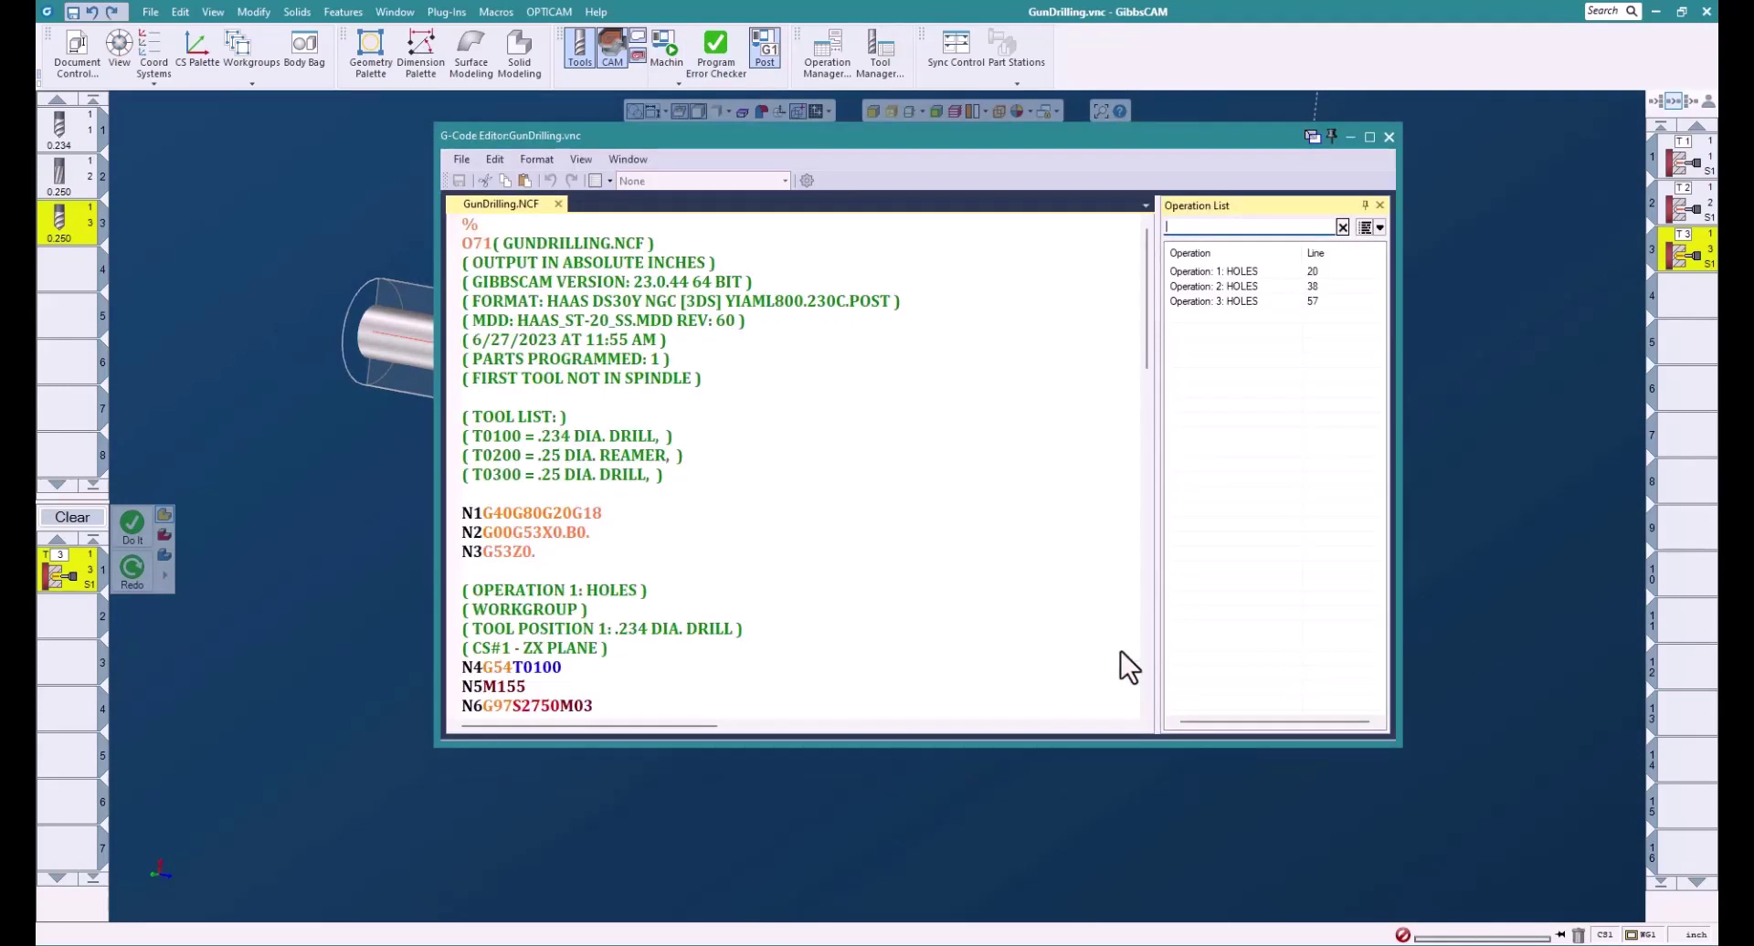
{"action": "scroll", "coordinate": [1107, 548], "scroll_direction": "down", "scroll_amount": 4}
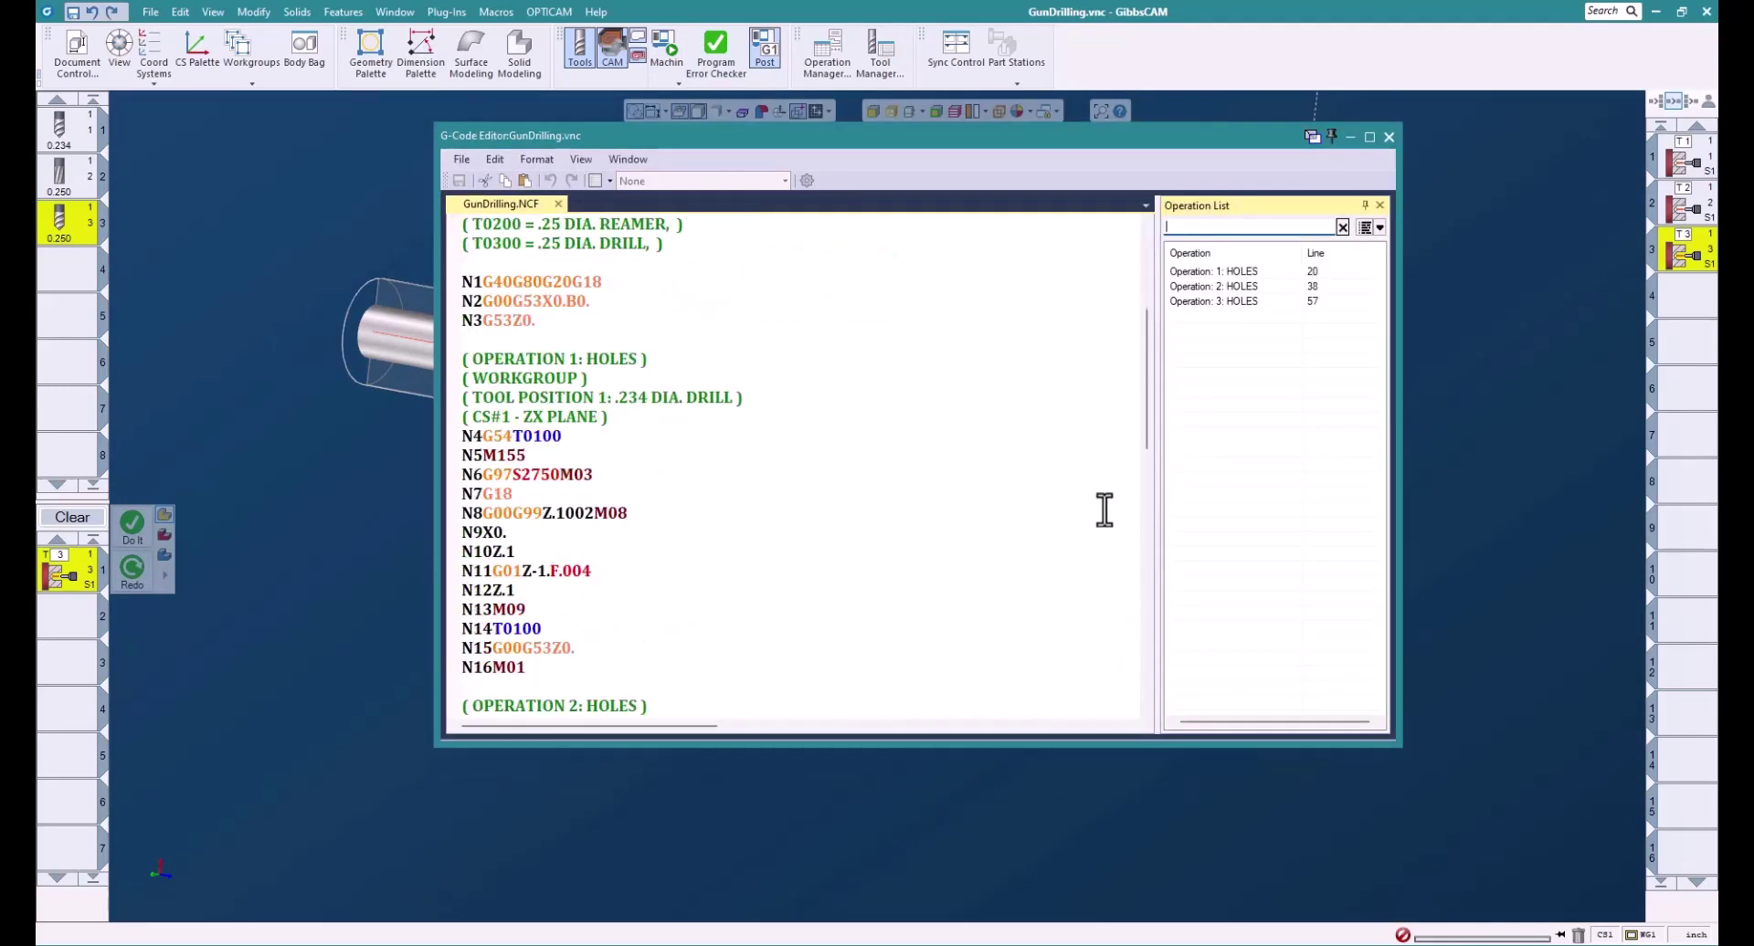
{"action": "scroll", "coordinate": [1104, 510], "scroll_direction": "down", "scroll_amount": 4}
{"action": "scroll", "coordinate": [1075, 503], "scroll_direction": "down", "scroll_amount": 9}
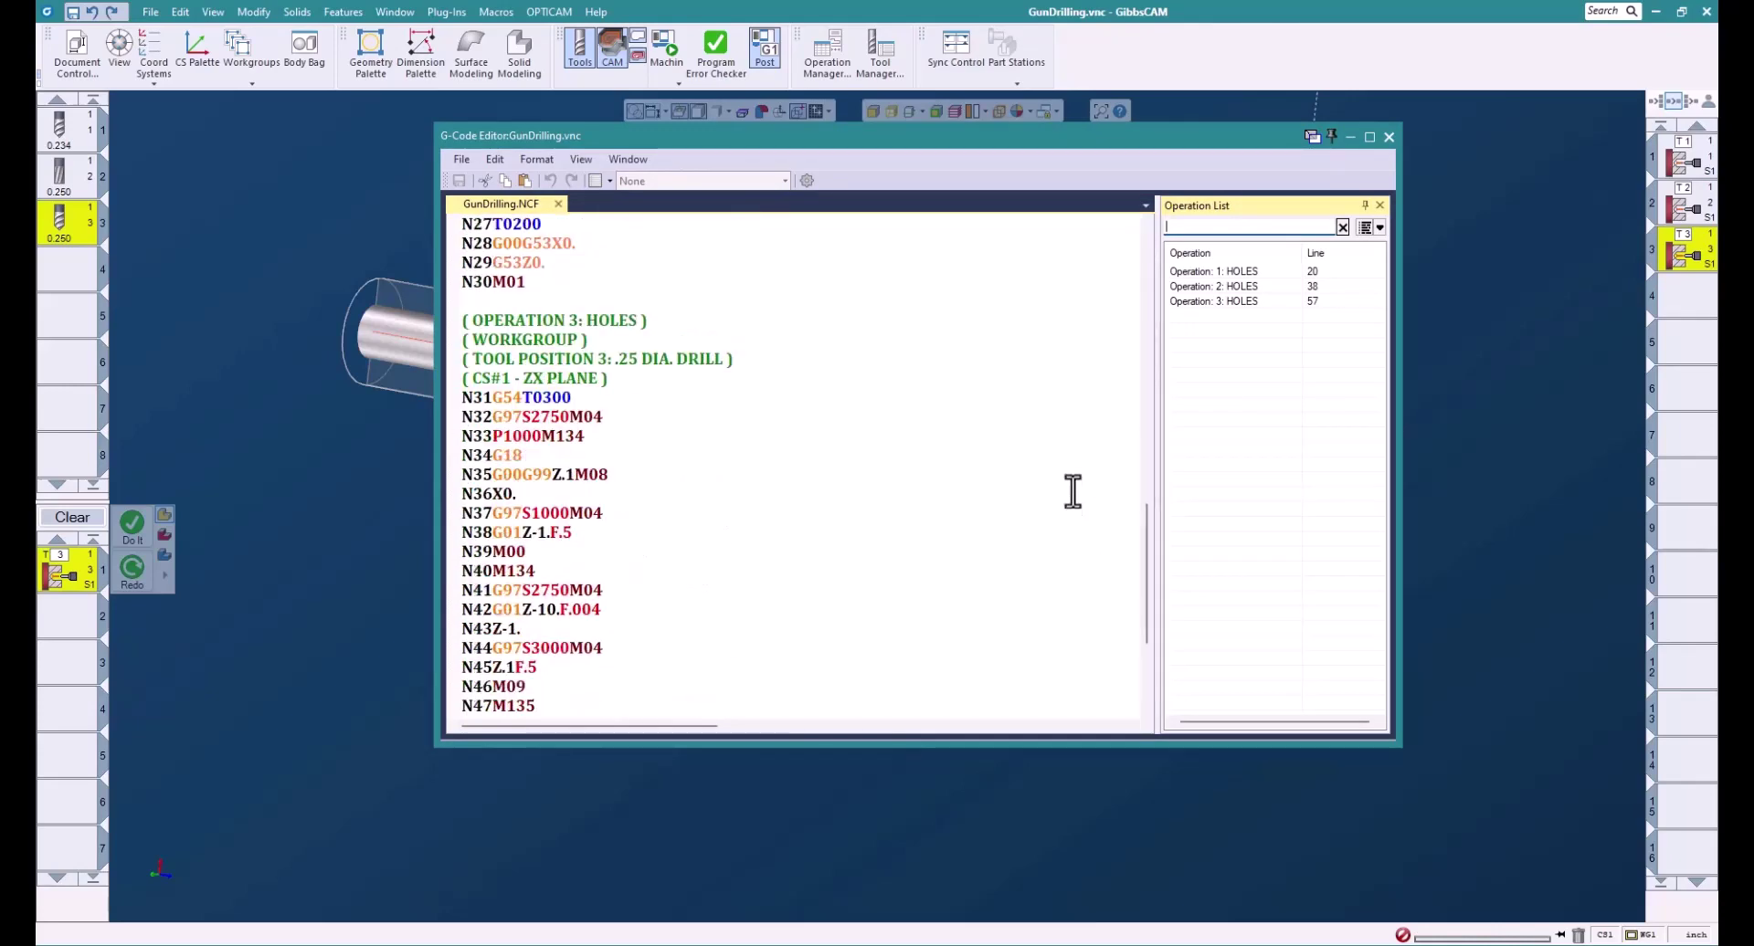
{"action": "scroll", "coordinate": [938, 411], "scroll_direction": "down", "scroll_amount": 1}
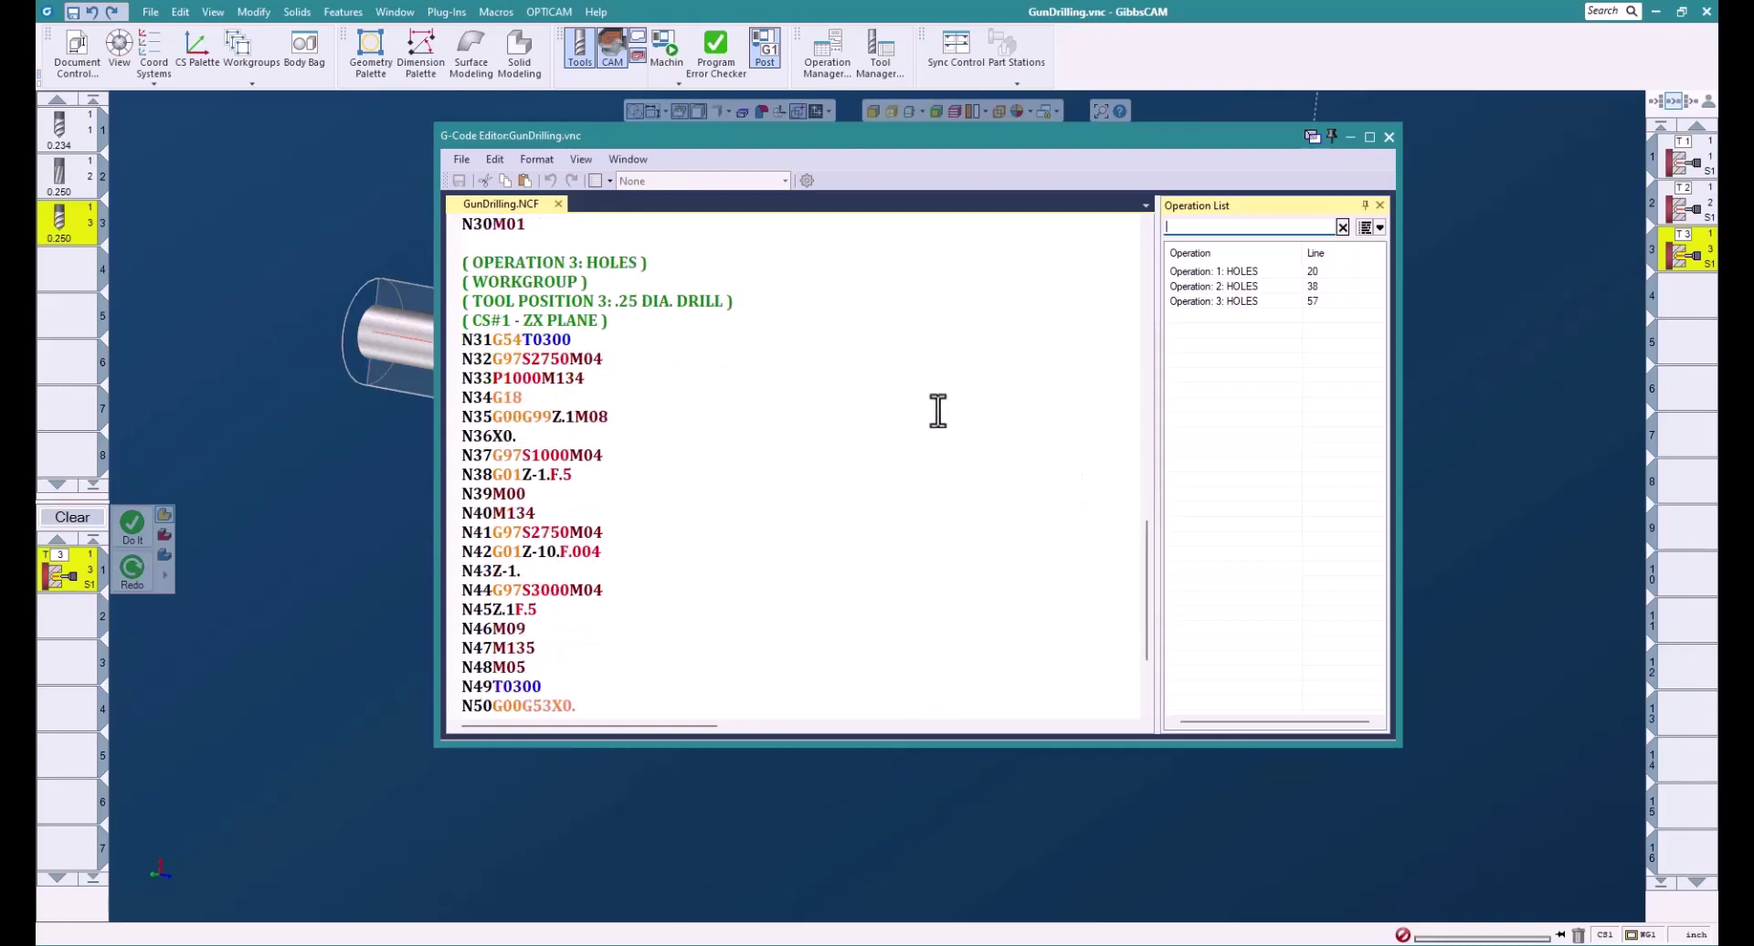
{"action": "scroll", "coordinate": [938, 411], "scroll_direction": "down", "scroll_amount": 1}
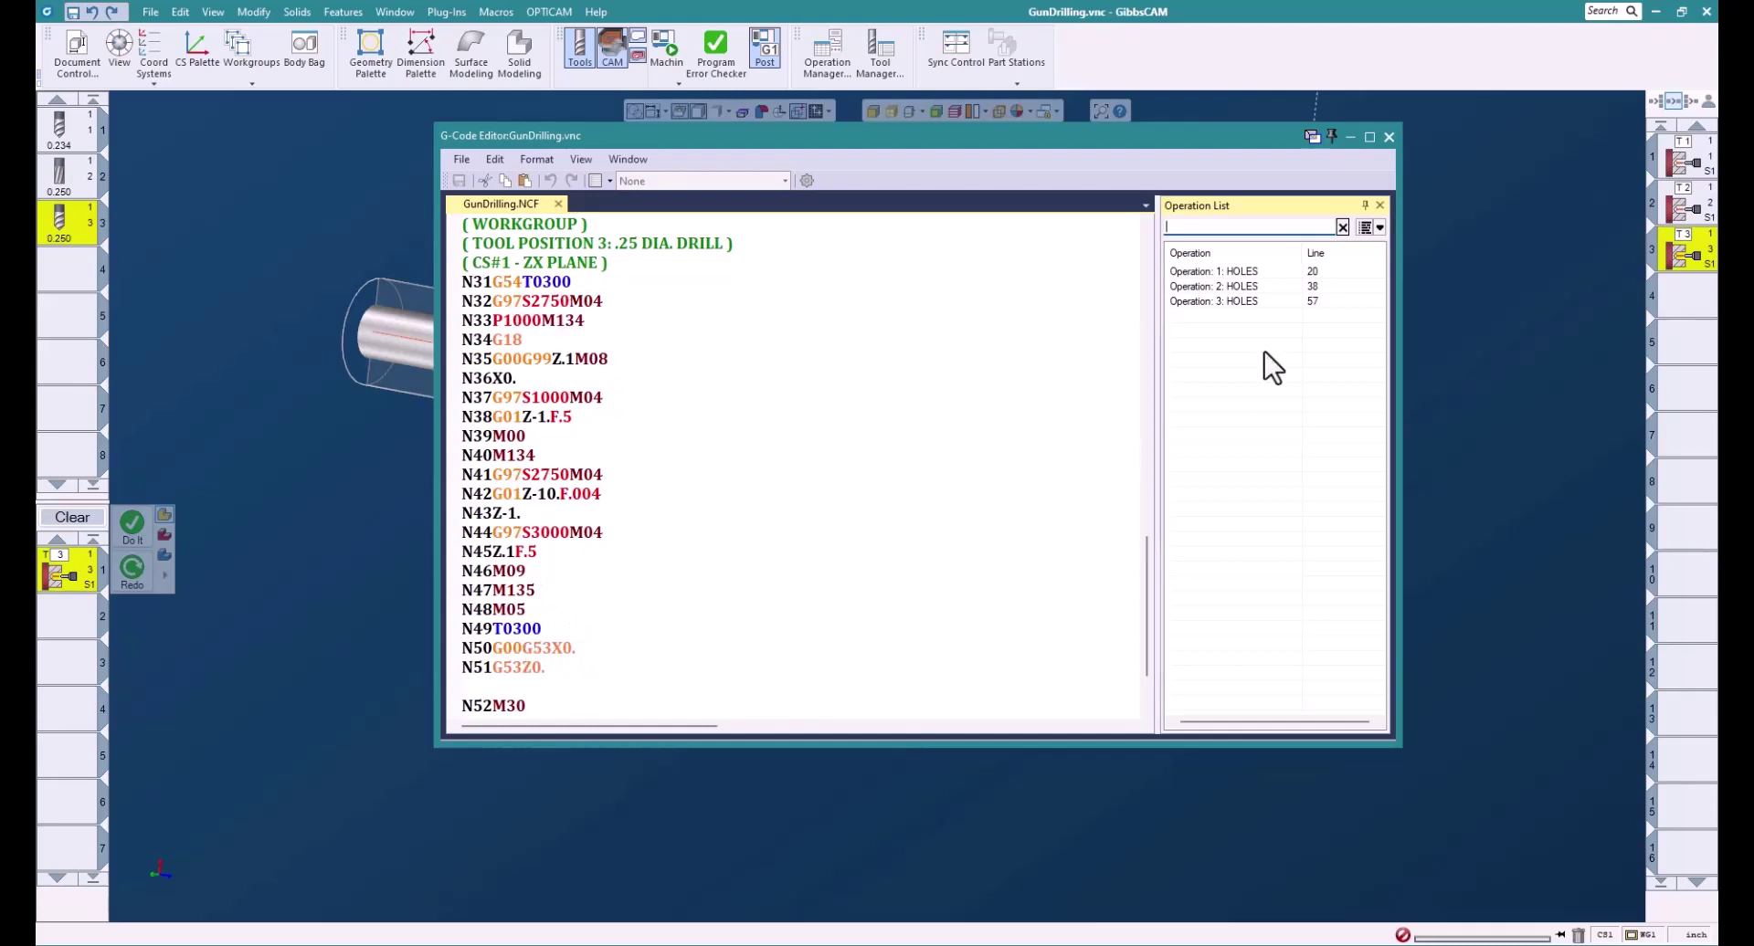
{"action": "left_click", "coordinate": [1391, 137]}
{"action": "left_click", "coordinate": [1160, 180]}
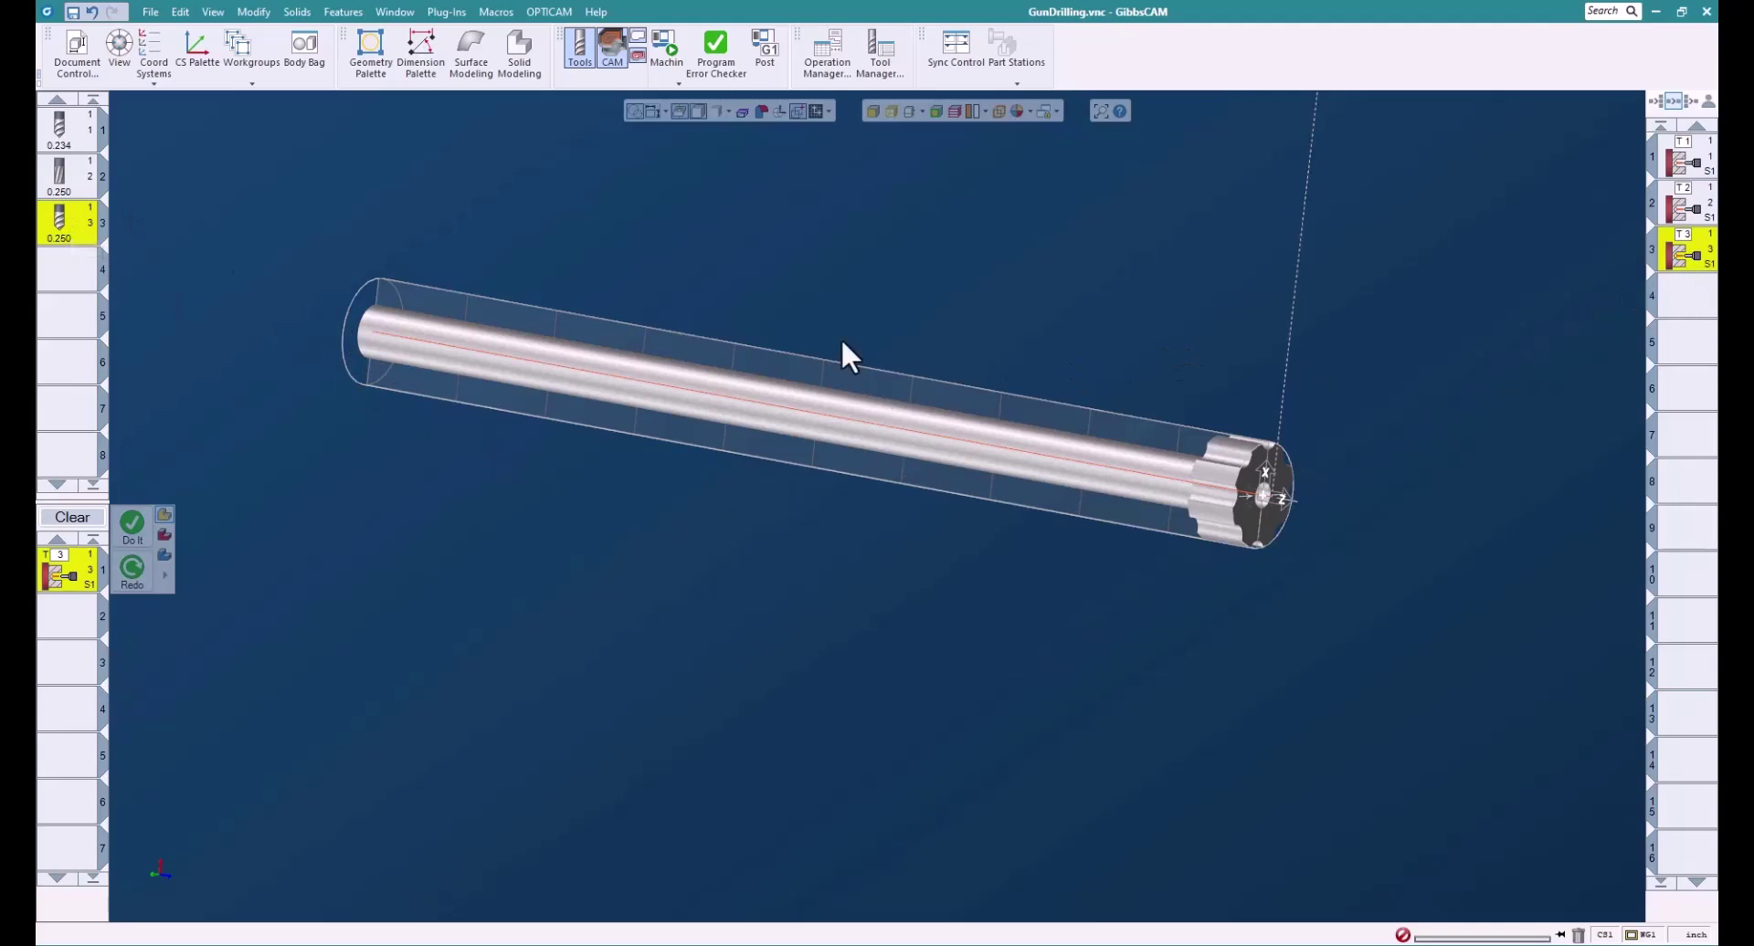
Switch to the machine view showing the lathe, chuck, turret and gun drill tool
{"action": "left_click", "coordinate": [679, 83]}
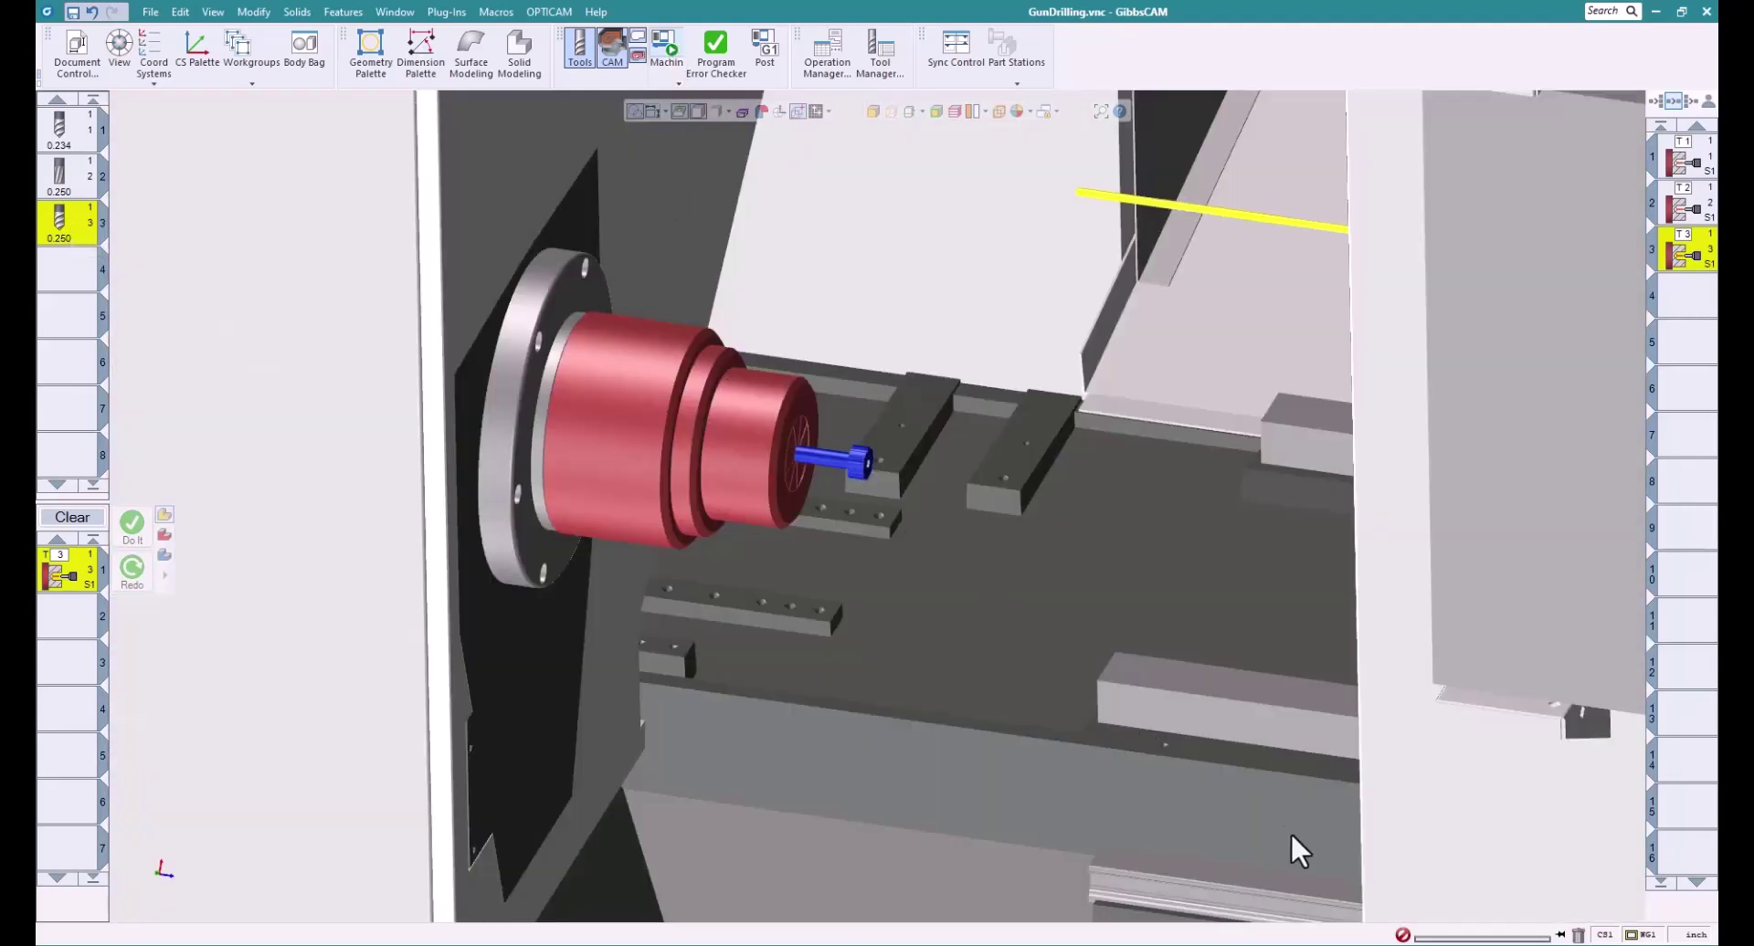